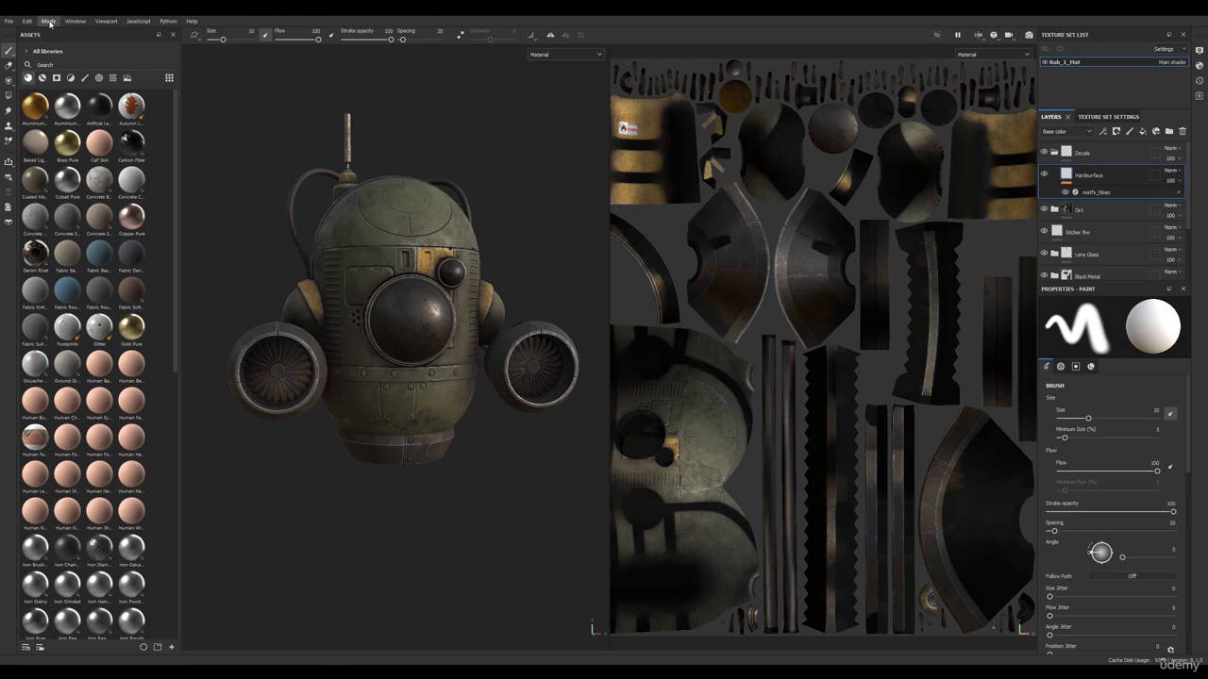
Step: Switch from painting to Iray rendering mode, then pause the render and resume it
{"action": "left_click", "coordinate": [50, 22]}
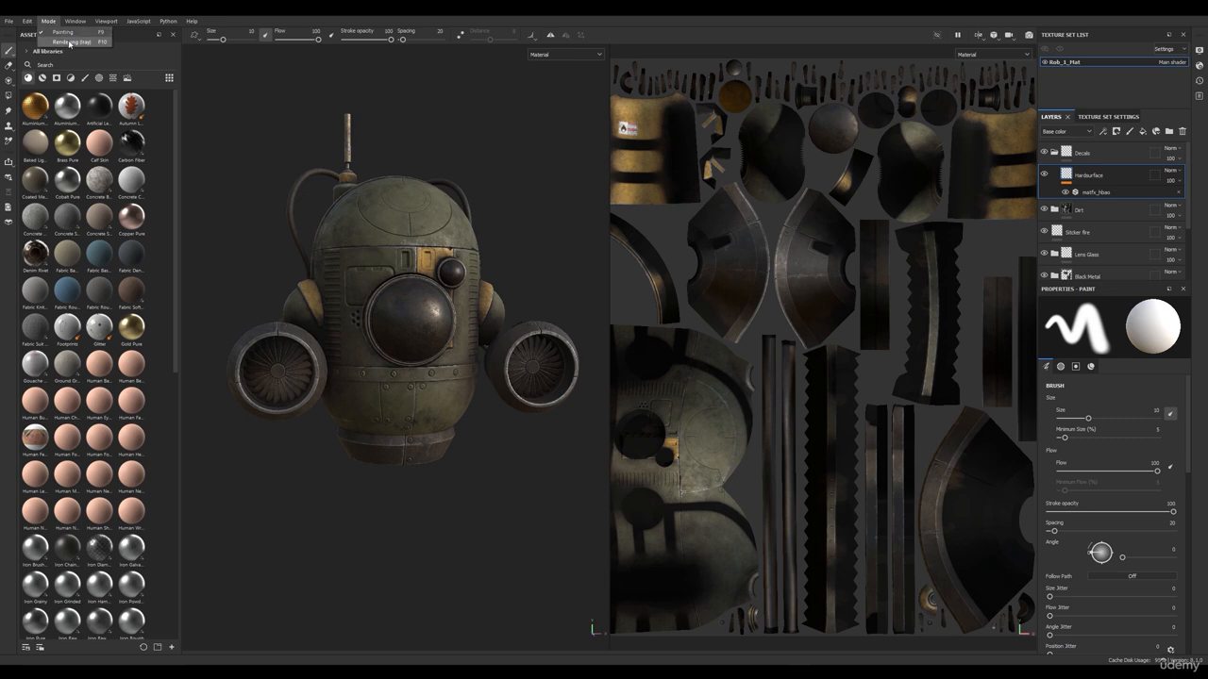
{"action": "left_click", "coordinate": [69, 42]}
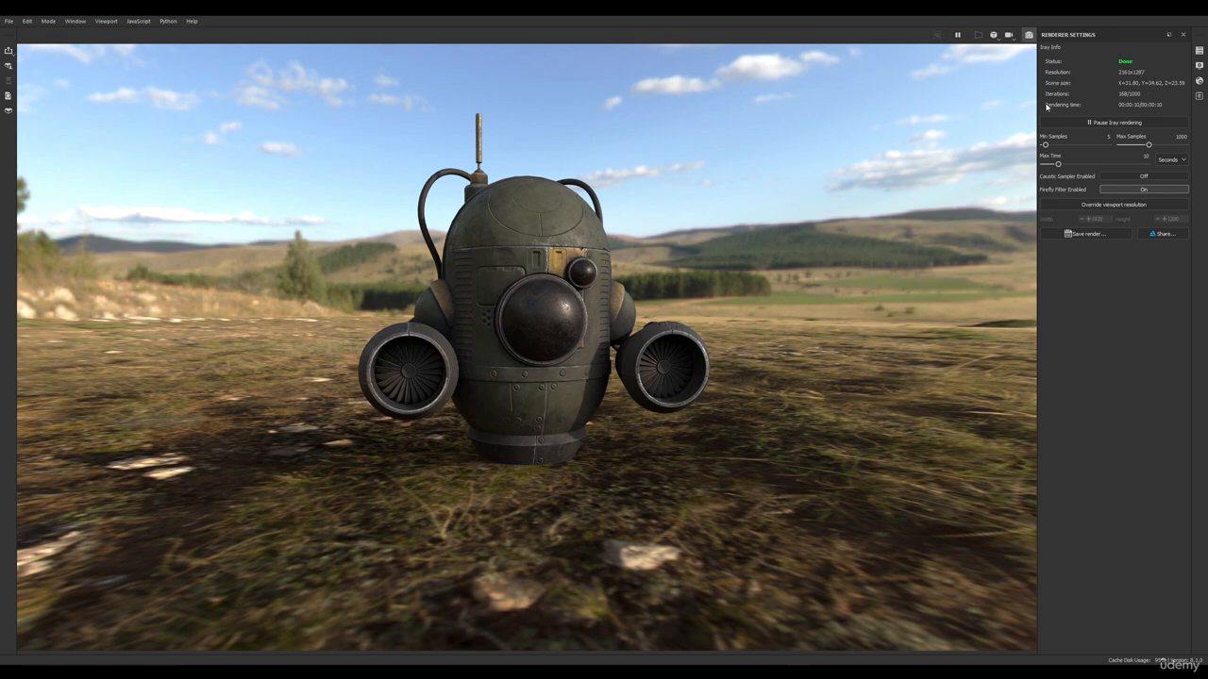
{"action": "left_click", "coordinate": [1111, 123]}
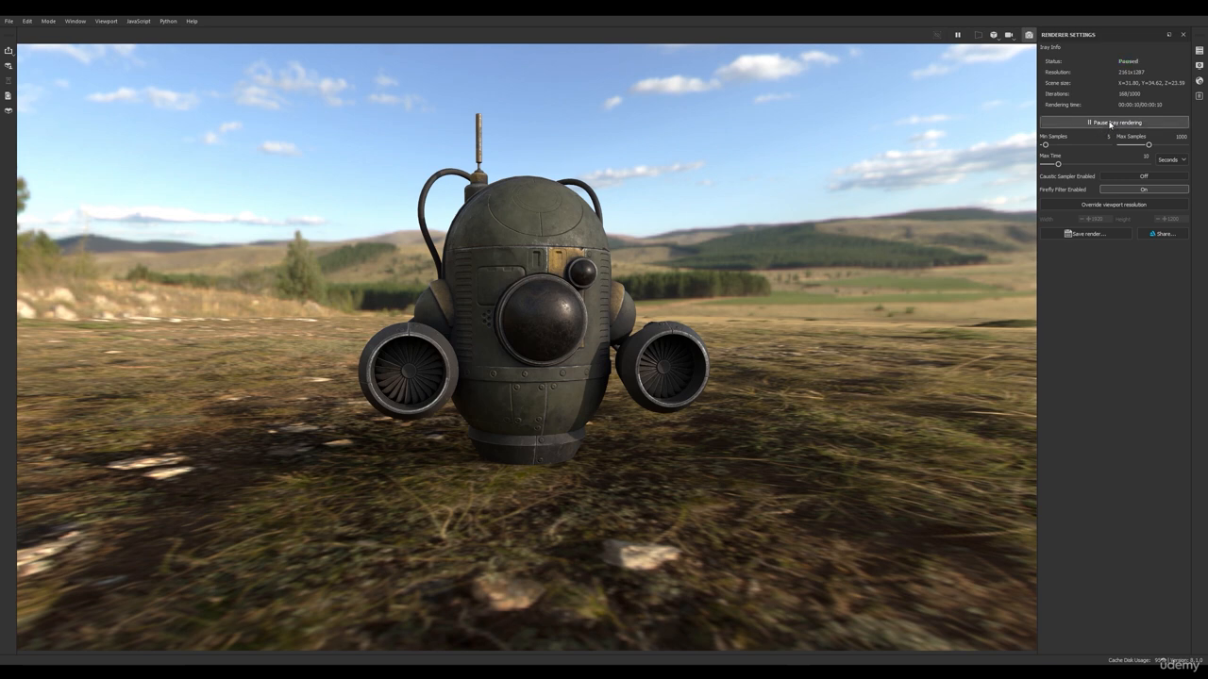
{"action": "left_click", "coordinate": [1116, 123]}
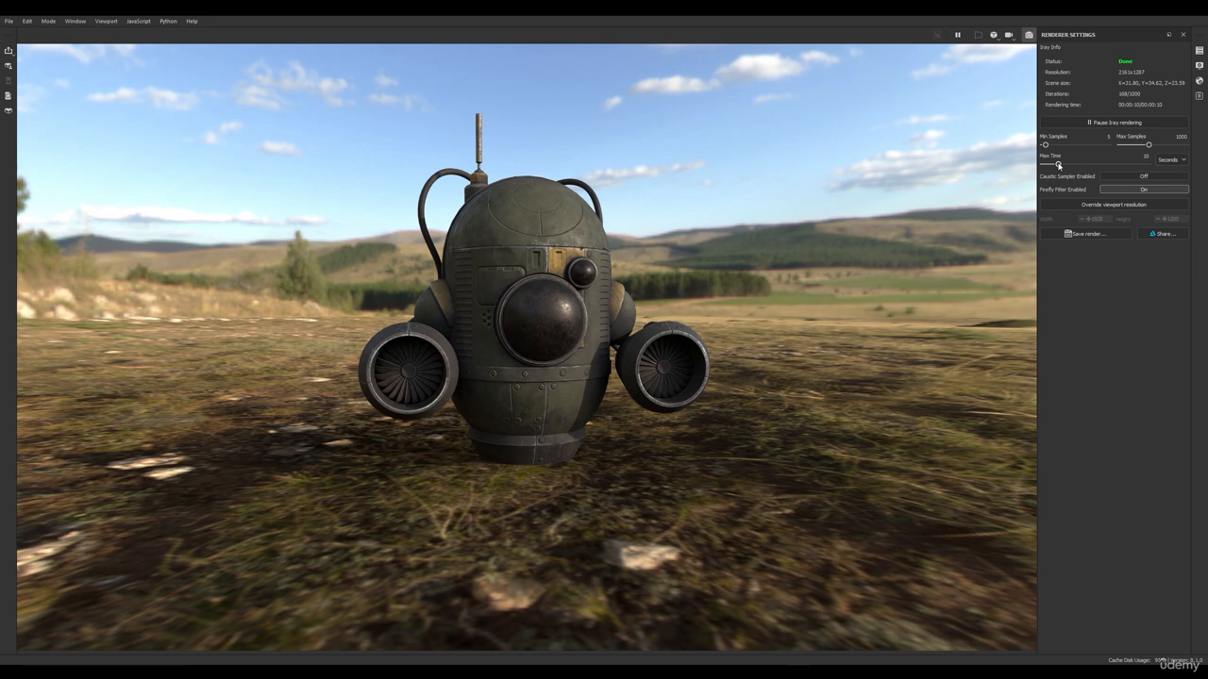
Step: Set the maximum rendering time to 60 seconds
{"action": "left_click", "coordinate": [1145, 158]}
{"action": "type", "text": "60"}
{"action": "key", "text": "Return"}
Step: Override the viewport resolution and set the render height to 1920, giving a square 1920 x 1920 image
{"action": "left_click", "coordinate": [1090, 206]}
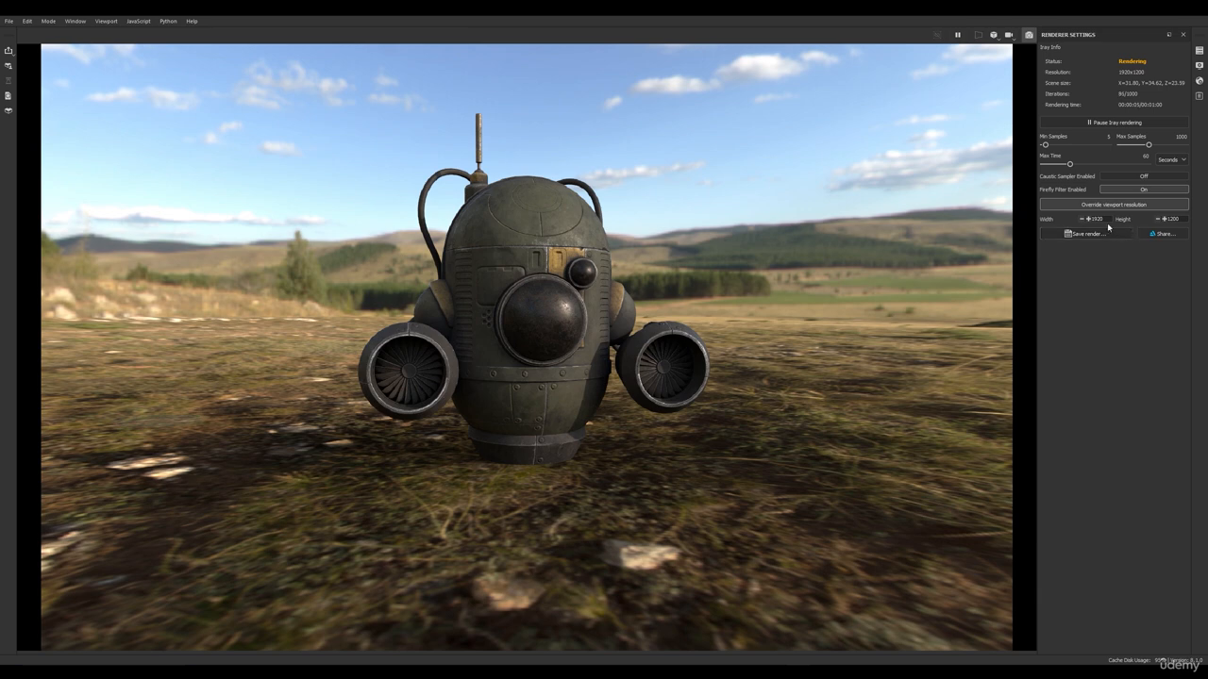
{"action": "double_click", "coordinate": [1170, 219]}
{"action": "type", "text": "1920"}
{"action": "key", "text": "Return"}
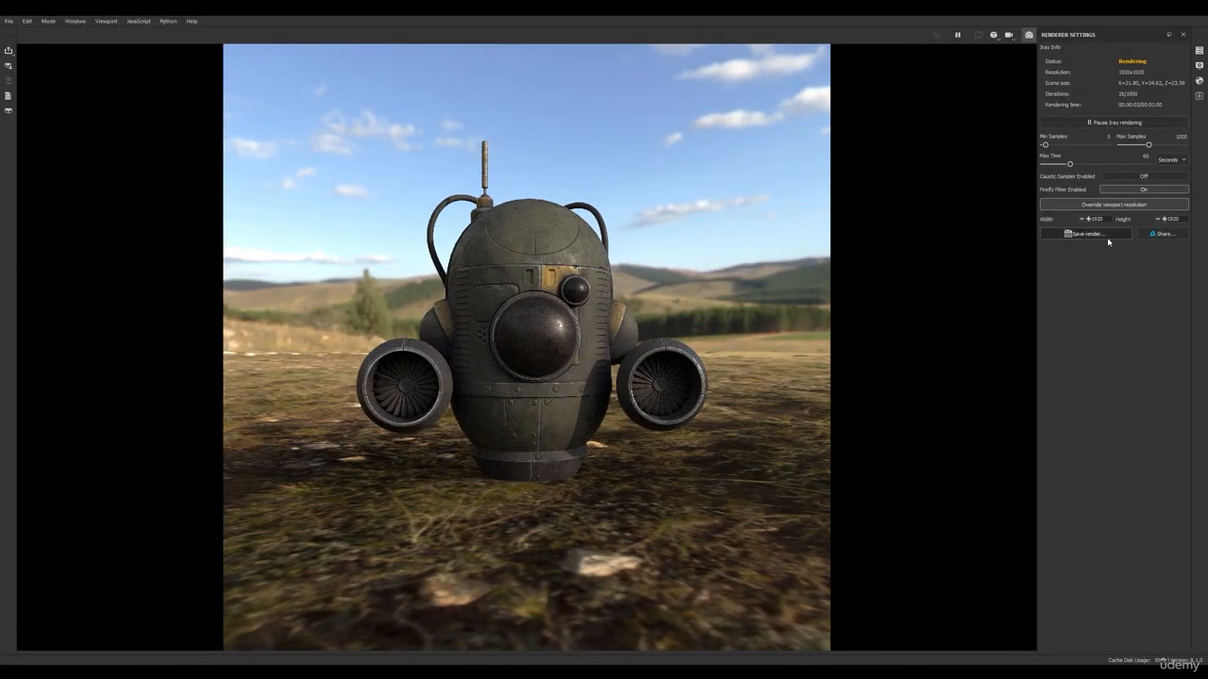
Step: Try the Soft 1Front 2Backs and Bus Garage environment maps, and settle on Bonifacio Aragon Stairs
{"action": "left_click", "coordinate": [1199, 66]}
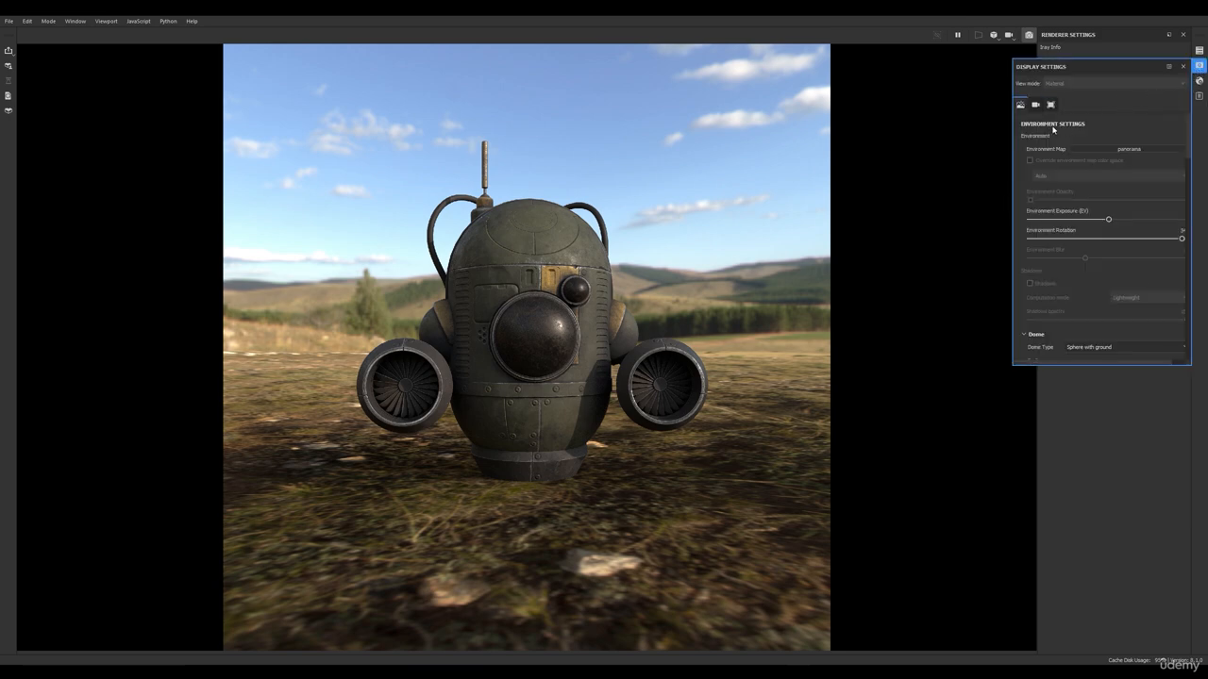
{"action": "left_click", "coordinate": [1118, 149]}
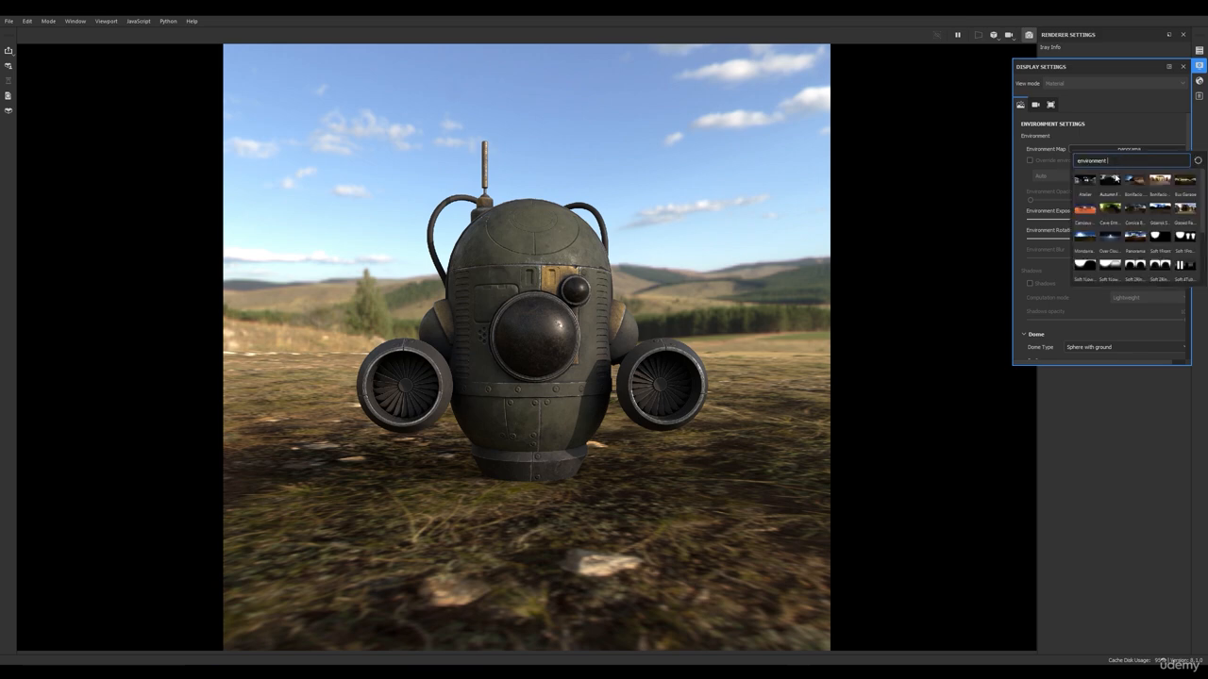
{"action": "mouse_move", "coordinate": [1169, 245]}
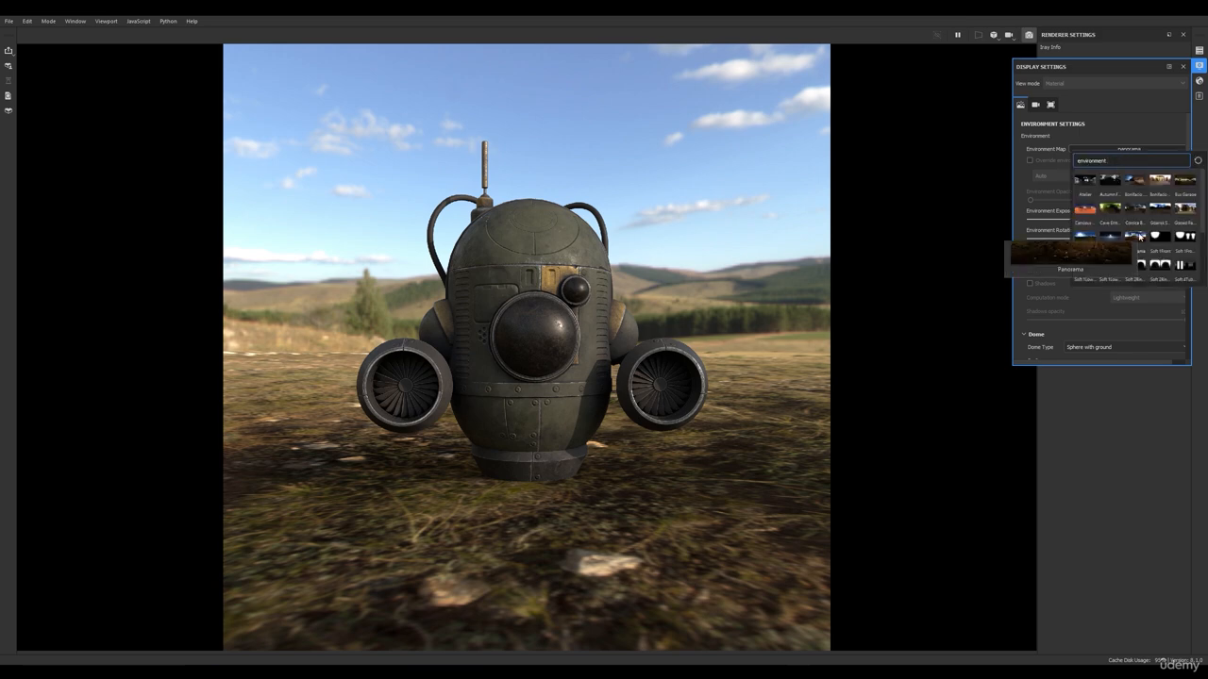
{"action": "left_click", "coordinate": [1193, 235]}
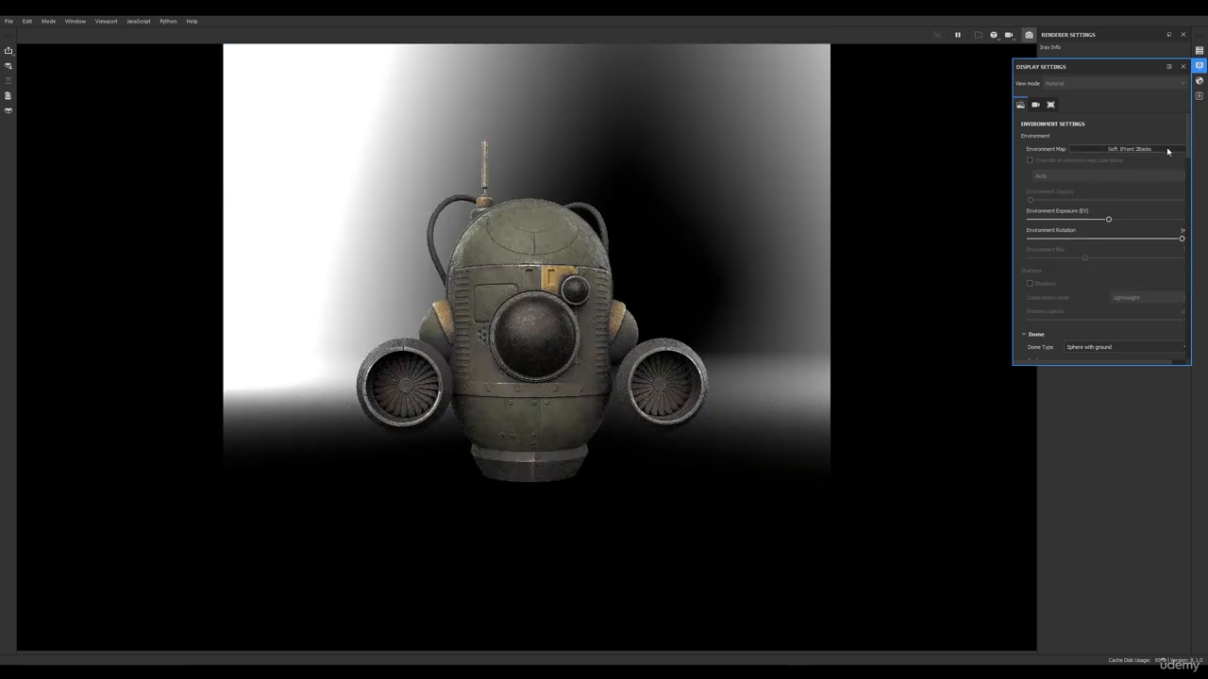
{"action": "left_click", "coordinate": [1167, 151]}
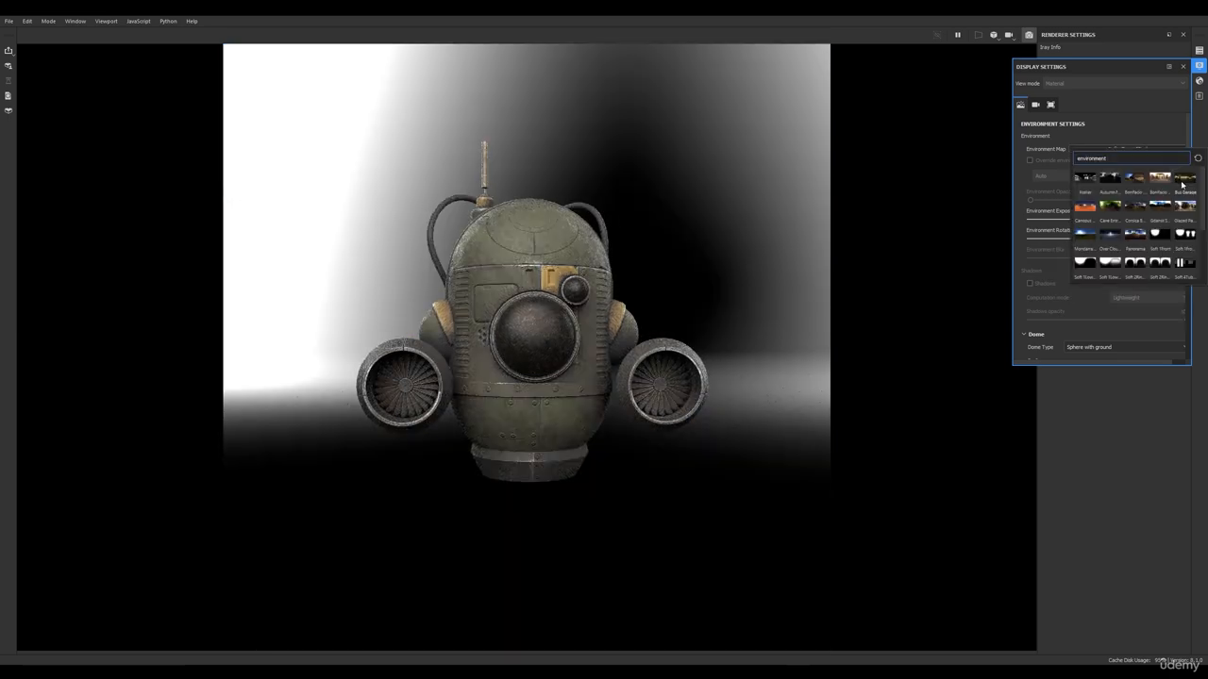
{"action": "left_click", "coordinate": [1184, 184]}
{"action": "left_click", "coordinate": [1133, 151]}
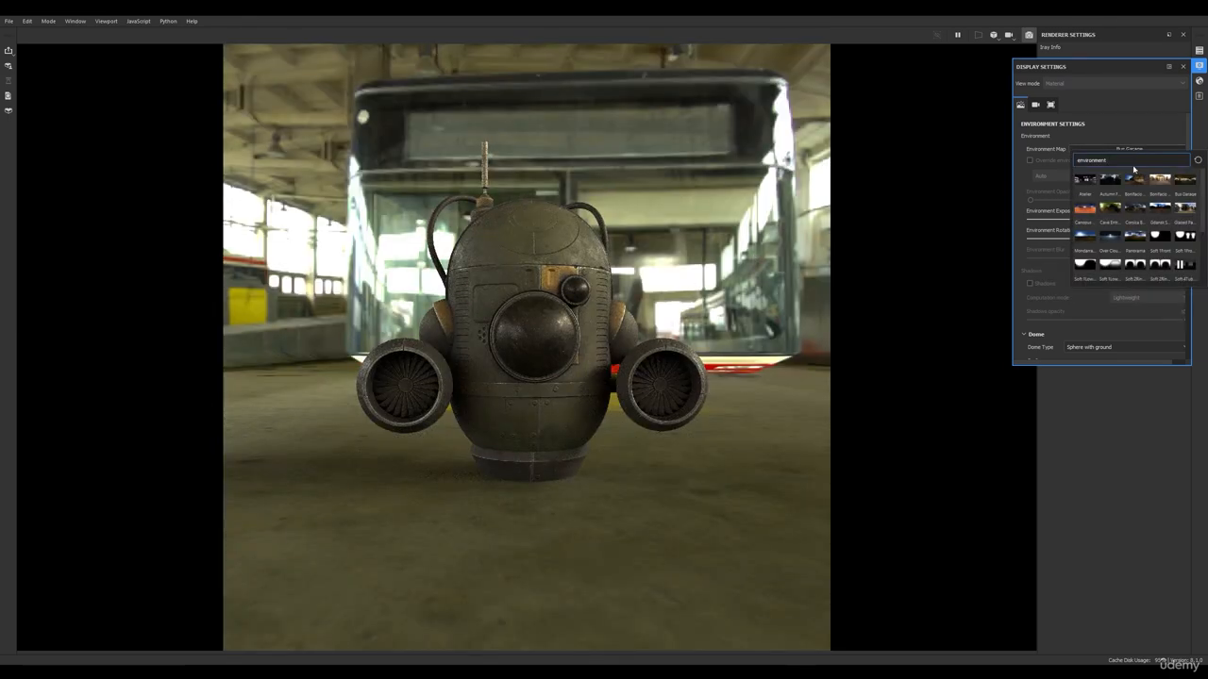
{"action": "left_click", "coordinate": [1133, 179]}
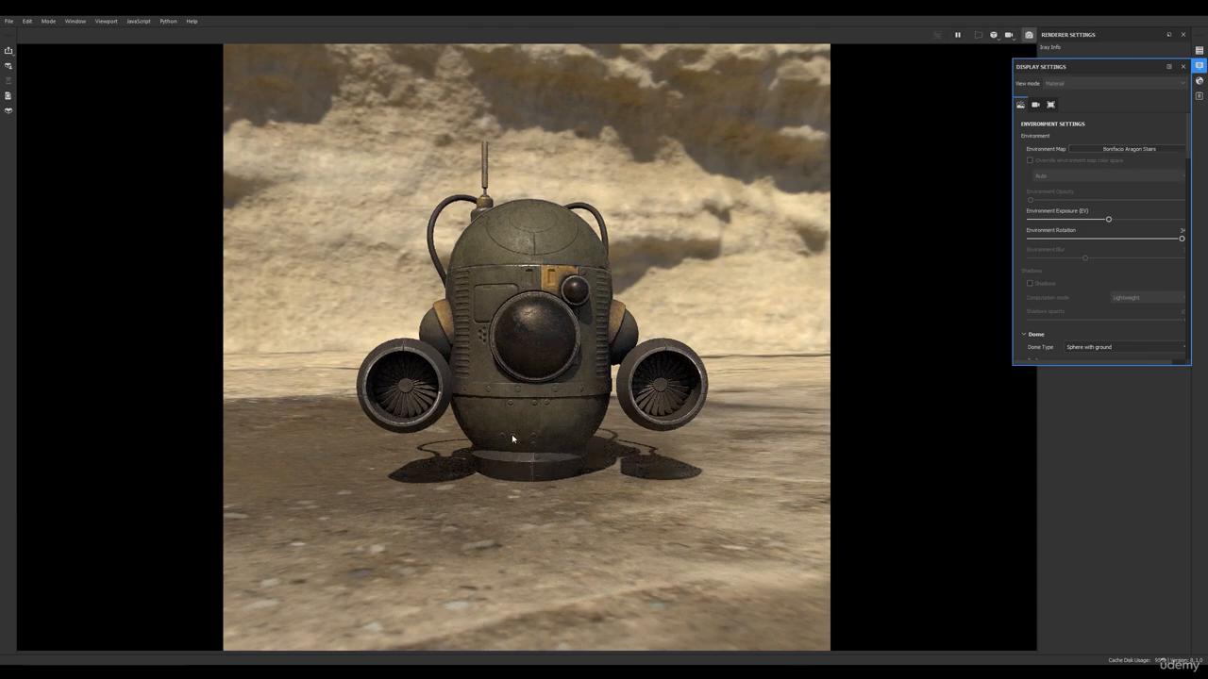
Step: Widen the display settings and rotate the environment to about 329 degrees, keeping the exposure at 0
{"action": "left_click_drag", "start_coordinate": [512, 438], "coordinate": [578, 396], "text": "alt"}
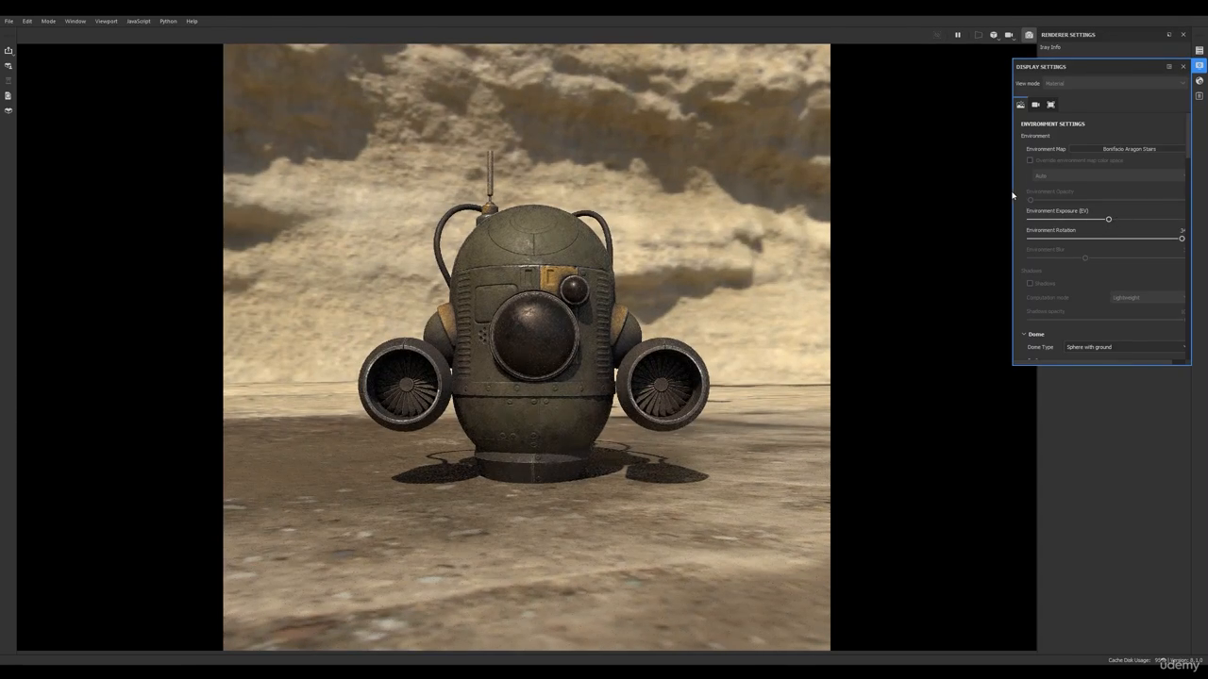
{"action": "left_click_drag", "start_coordinate": [1013, 195], "coordinate": [982, 190]}
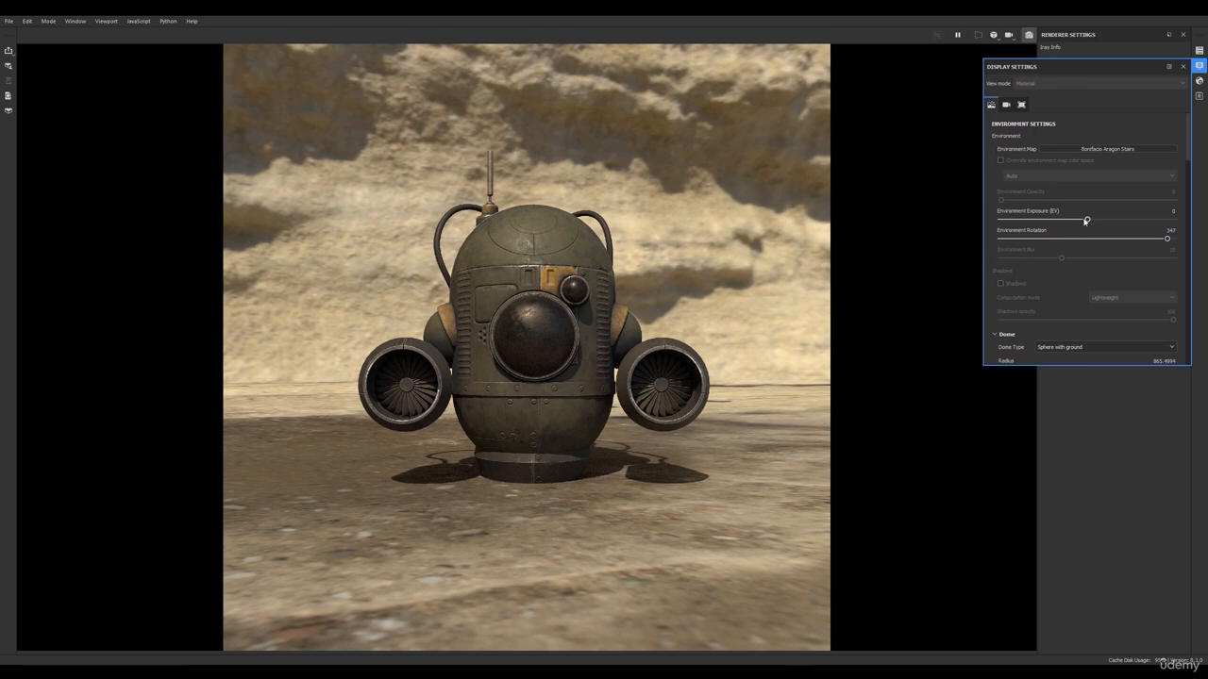
{"action": "mouse_move", "coordinate": [1087, 220]}
{"action": "left_mouse_down"}
{"action": "mouse_move", "coordinate": [1097, 219]}
{"action": "mouse_move", "coordinate": [1070, 223]}
{"action": "mouse_move", "coordinate": [1087, 220]}
{"action": "left_mouse_up"}
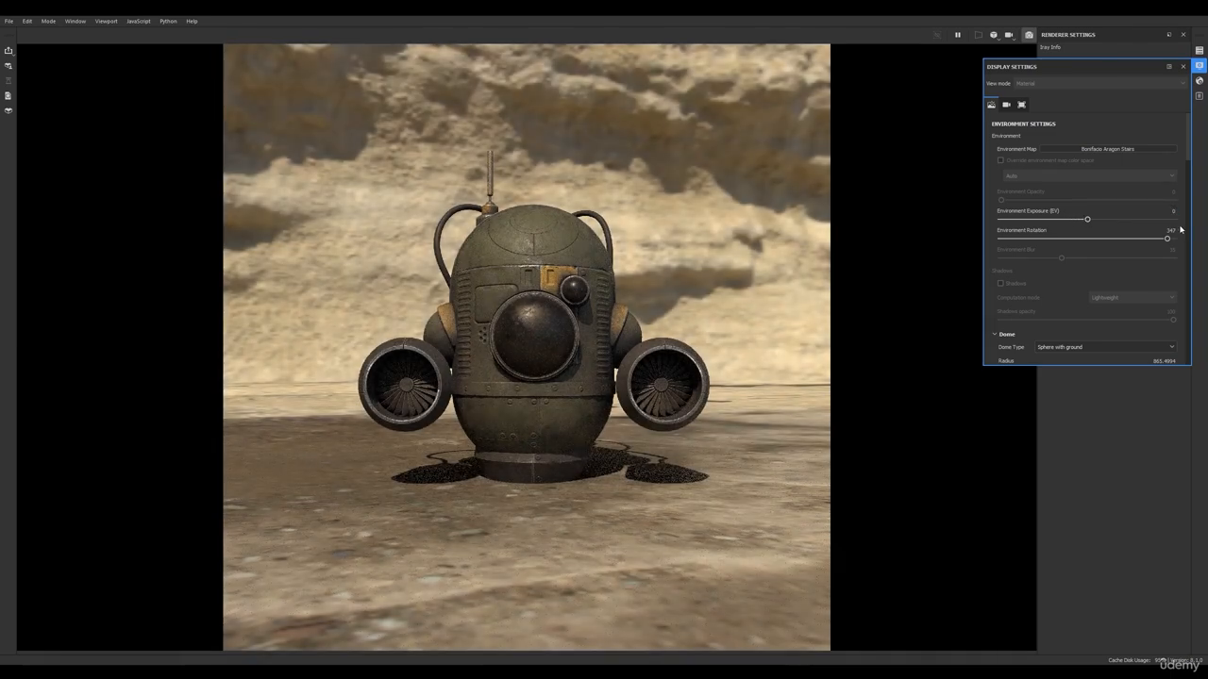
{"action": "left_click_drag", "start_coordinate": [1168, 241], "coordinate": [1198, 238]}
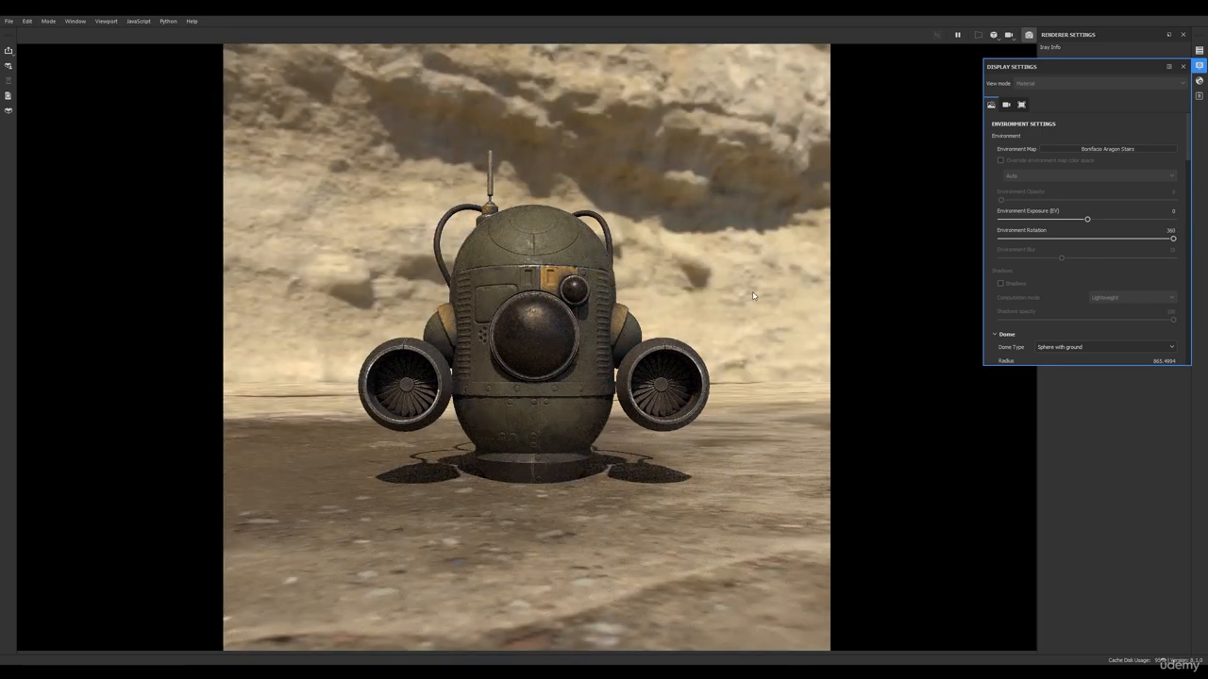
{"action": "mouse_move", "coordinate": [752, 296]}
{"action": "right_mouse_down", "text": "shift"}
{"action": "mouse_move", "coordinate": [702, 291]}
{"action": "mouse_move", "coordinate": [750, 291]}
{"action": "right_mouse_up", "text": "shift"}
Step: Compare the Infinite sphere and Sphere dome types, choose Sphere, and adjust its radius to about 575 and texture scale to about 75.8
{"action": "scroll", "coordinate": [1095, 272], "scroll_direction": "down", "scroll_amount": 1}
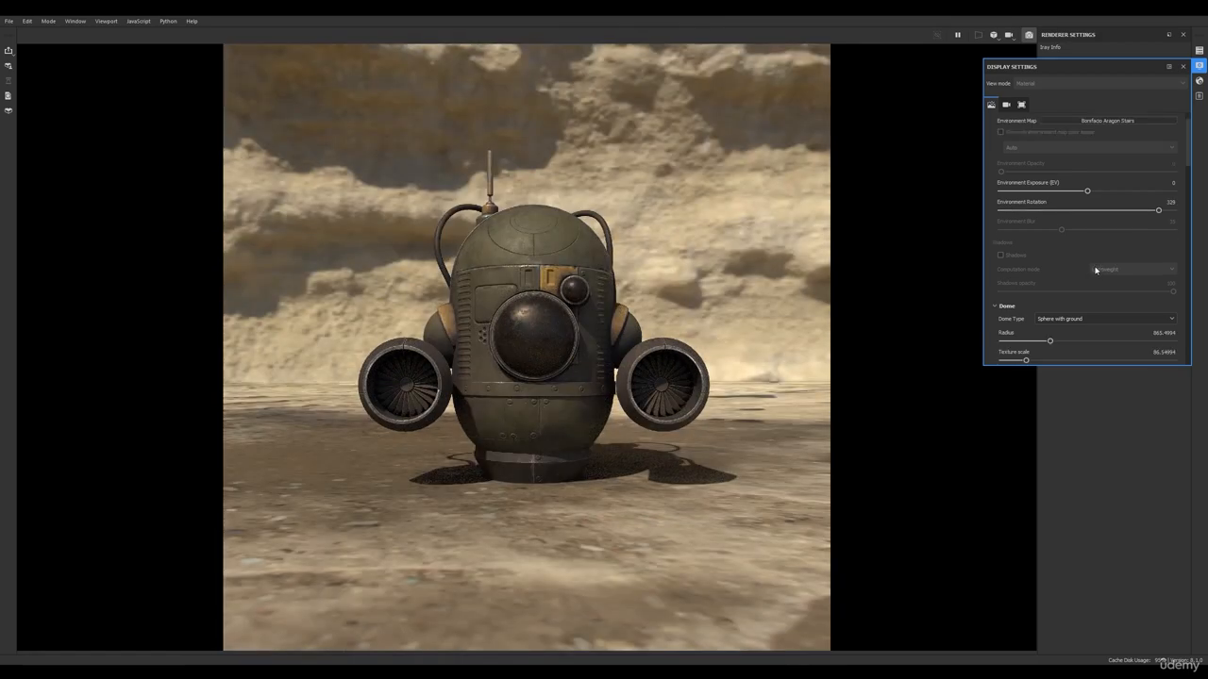
{"action": "scroll", "coordinate": [1065, 277], "scroll_direction": "down", "scroll_amount": 1}
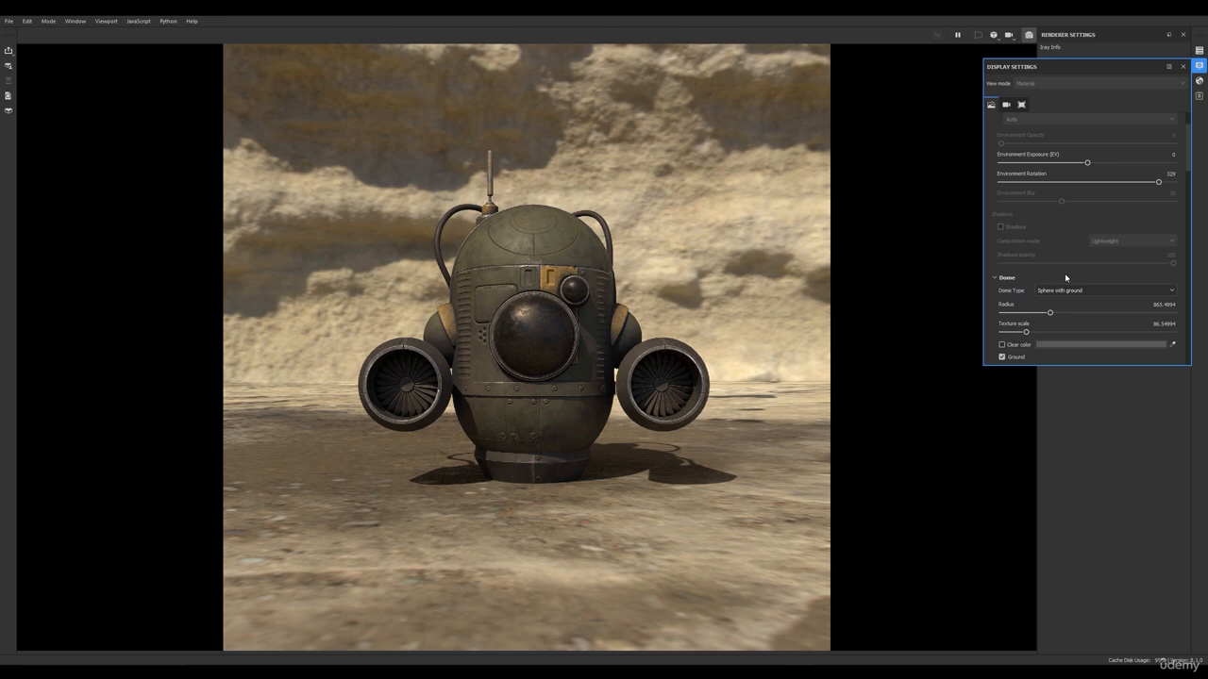
{"action": "scroll", "coordinate": [1074, 286], "scroll_direction": "down", "scroll_amount": 3}
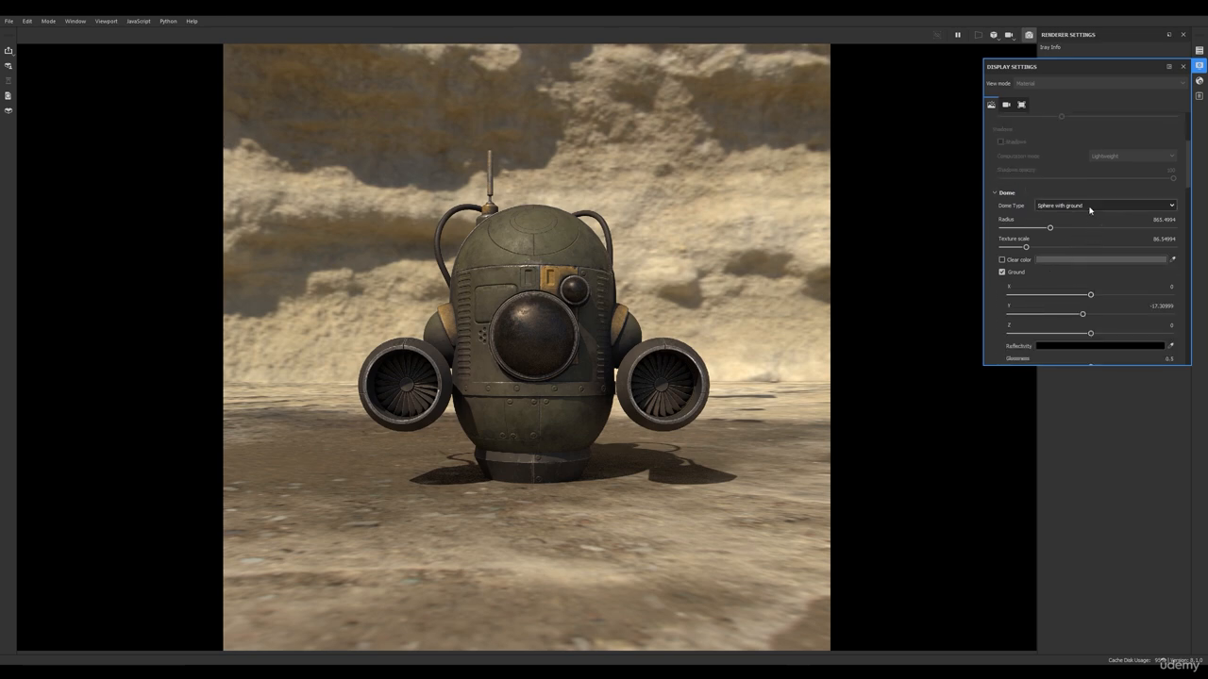
{"action": "left_click", "coordinate": [1091, 205]}
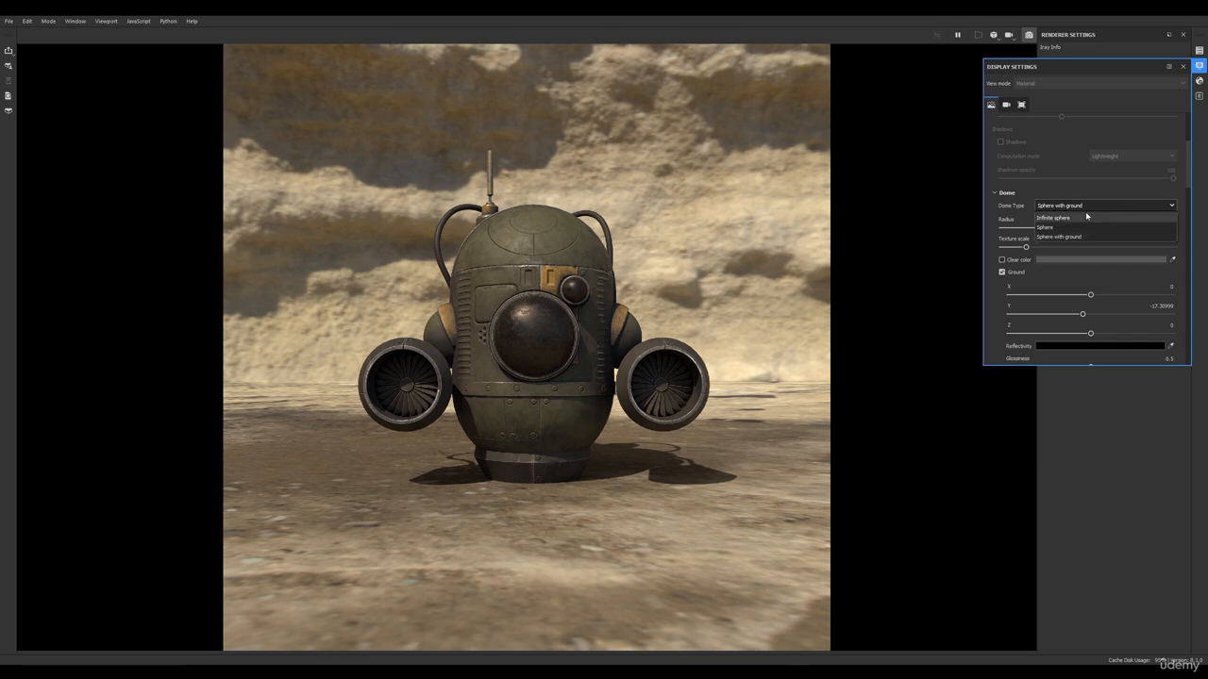
{"action": "left_click", "coordinate": [1080, 228]}
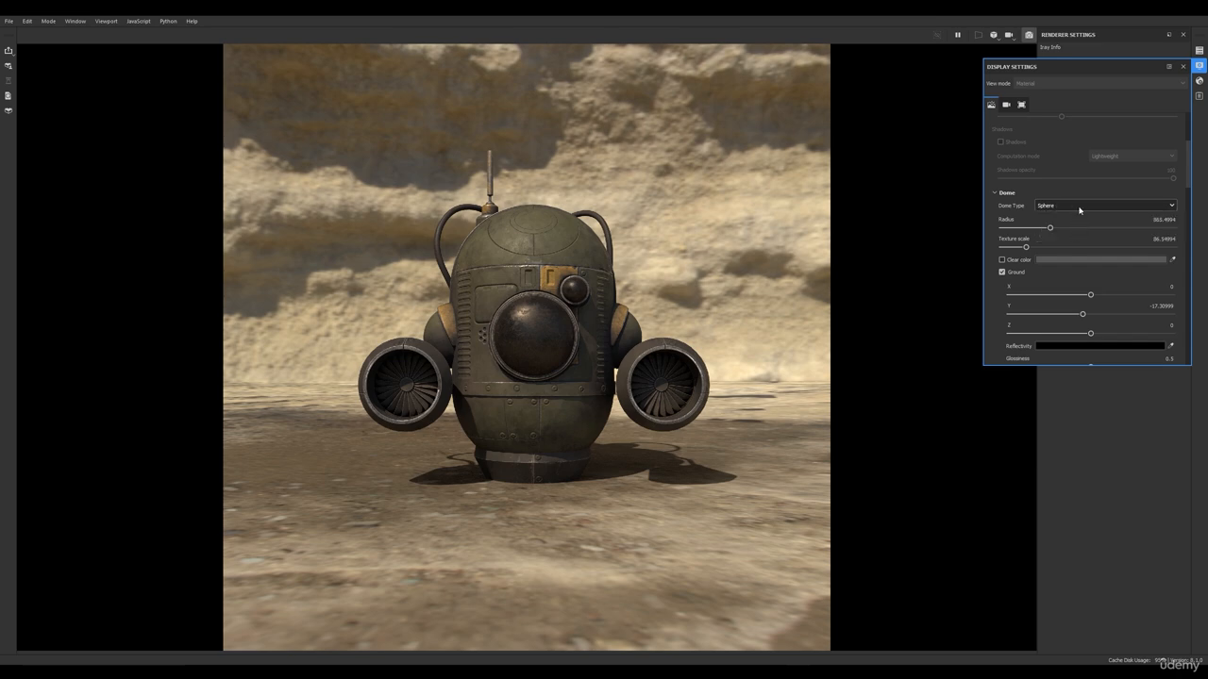
{"action": "left_click", "coordinate": [1080, 207]}
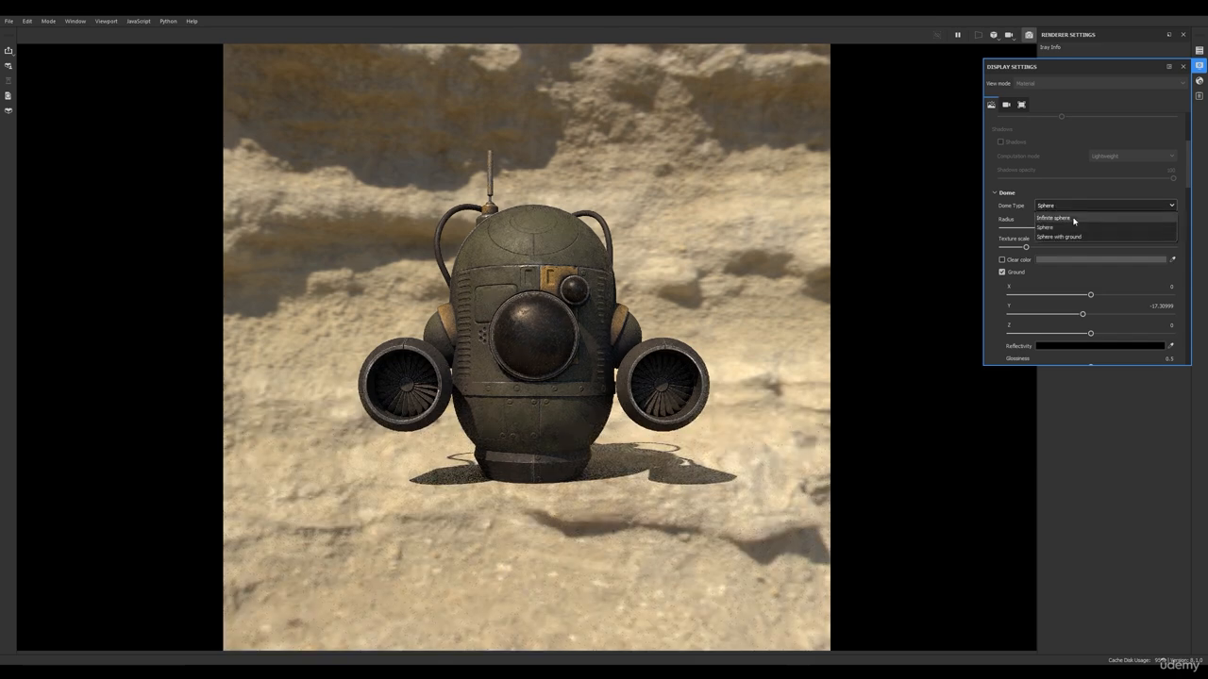
{"action": "left_click", "coordinate": [1073, 218]}
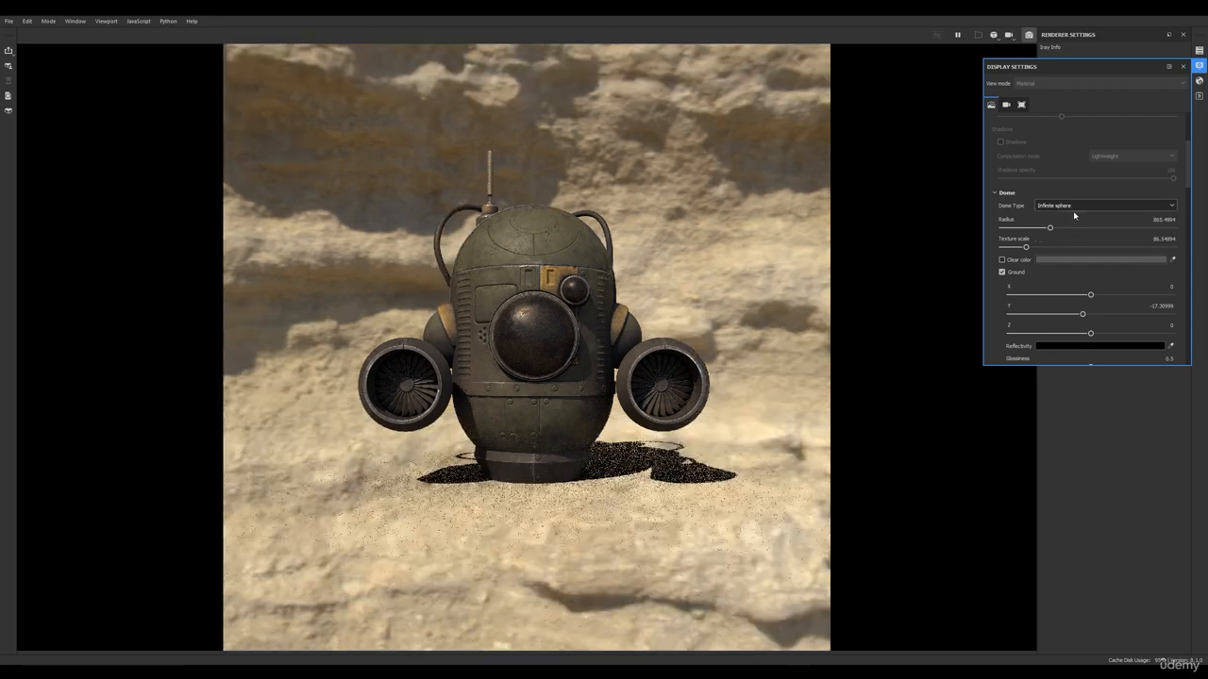
{"action": "left_click", "coordinate": [1073, 206]}
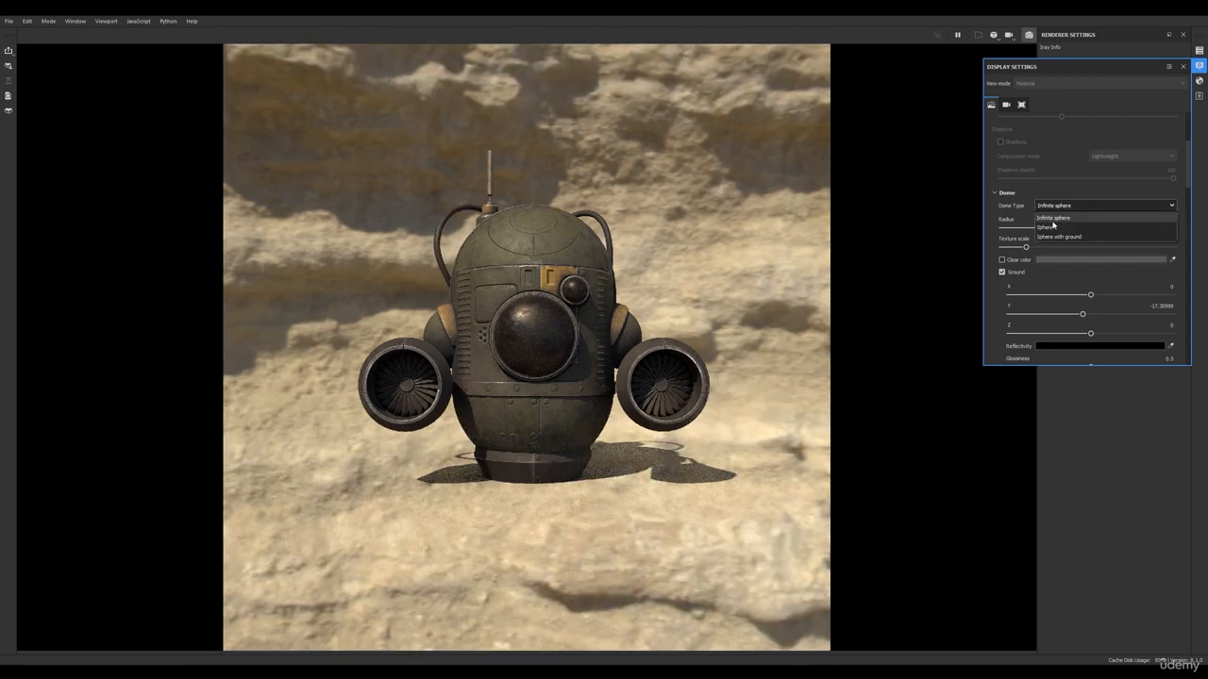
{"action": "left_click", "coordinate": [1049, 227]}
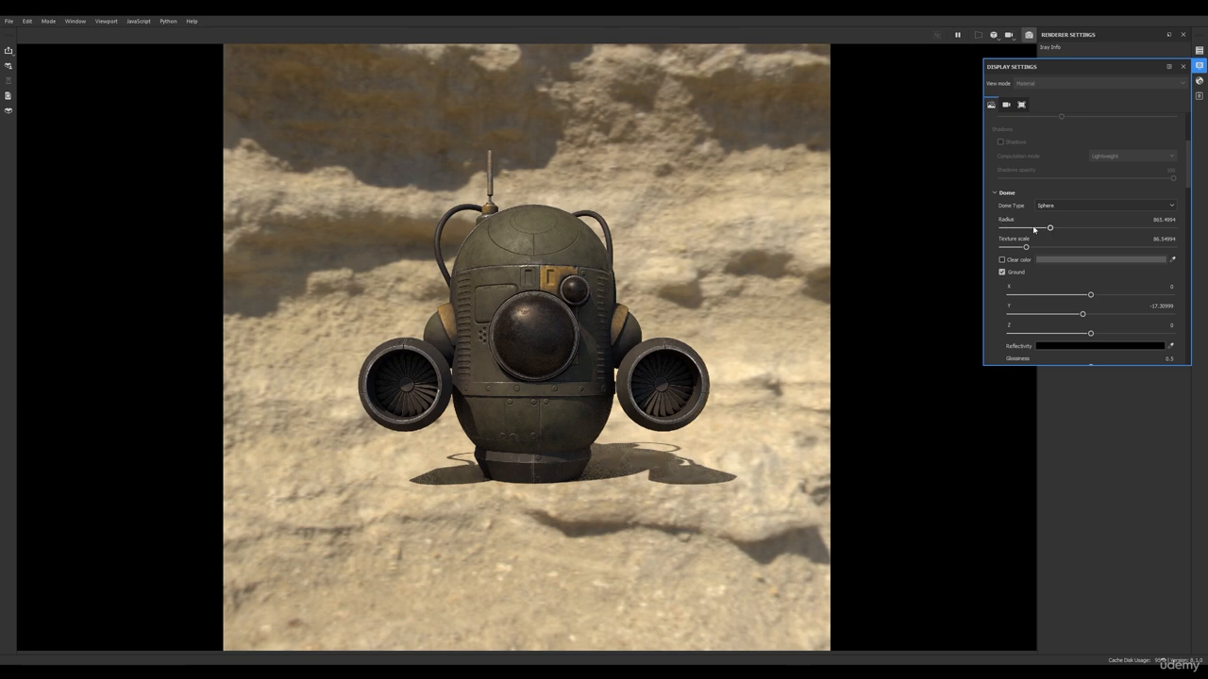
{"action": "left_click_drag", "start_coordinate": [1051, 228], "coordinate": [1021, 248]}
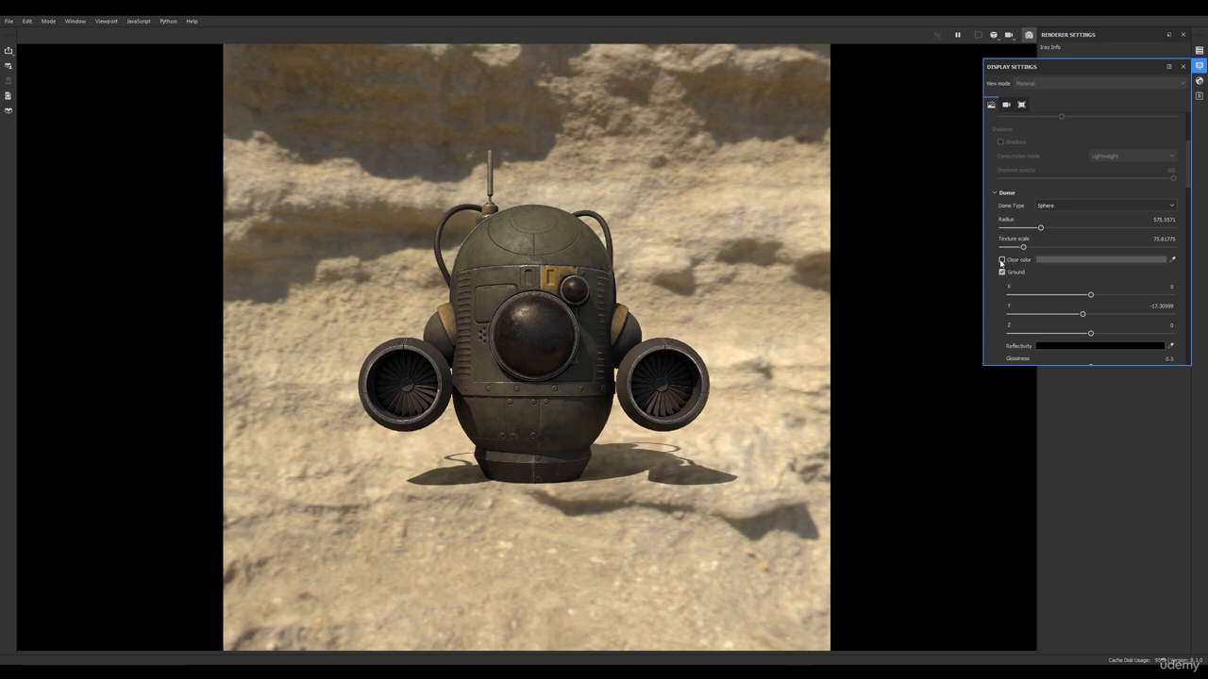
Step: Replace the environment background with the clear color and disable the ground, checking the robot from another angle
{"action": "left_click", "coordinate": [1002, 260]}
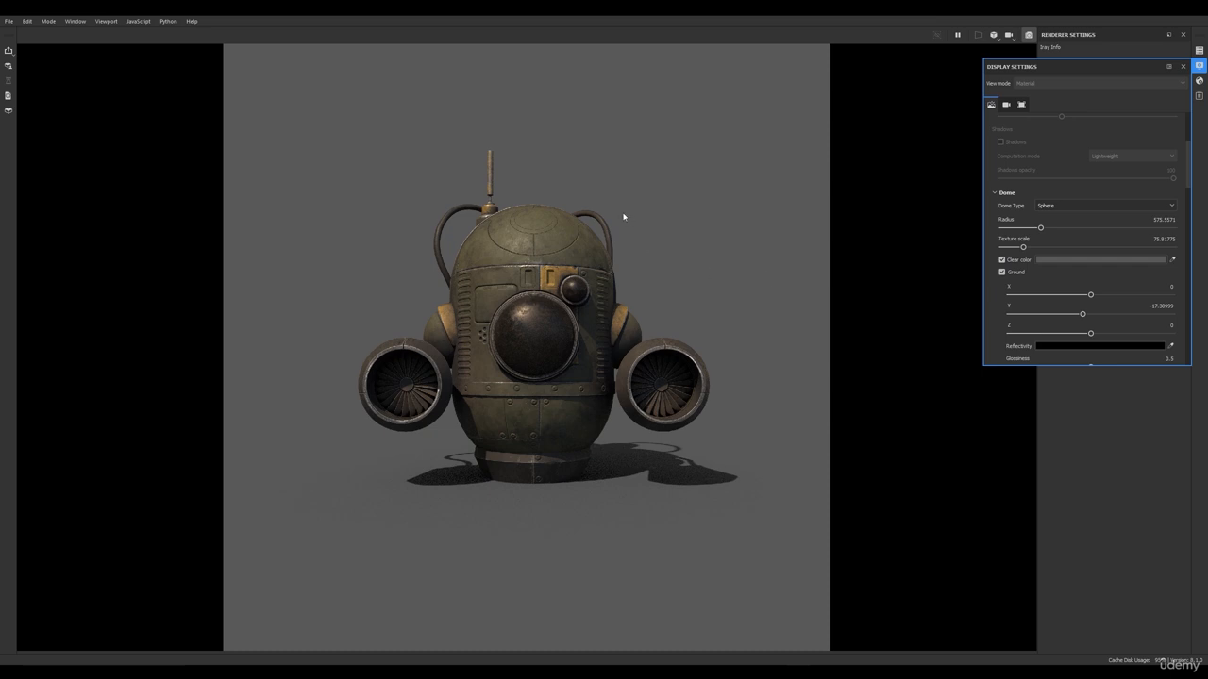
{"action": "left_click", "coordinate": [1002, 271]}
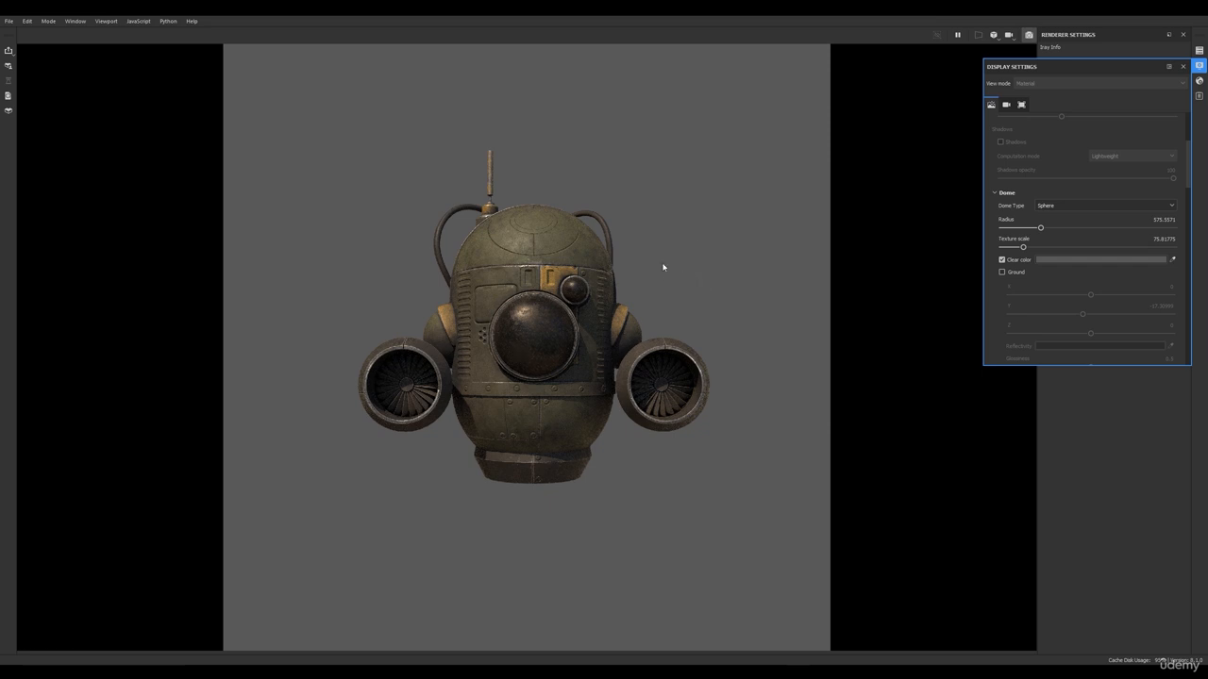
{"action": "left_click_drag", "start_coordinate": [663, 268], "coordinate": [718, 272], "text": "alt"}
Step: Set the camera's field of view to about 60 degrees, focus distance to about 51.9 and aperture to about 0.52
{"action": "scroll", "coordinate": [1079, 271], "scroll_direction": "down", "scroll_amount": 5}
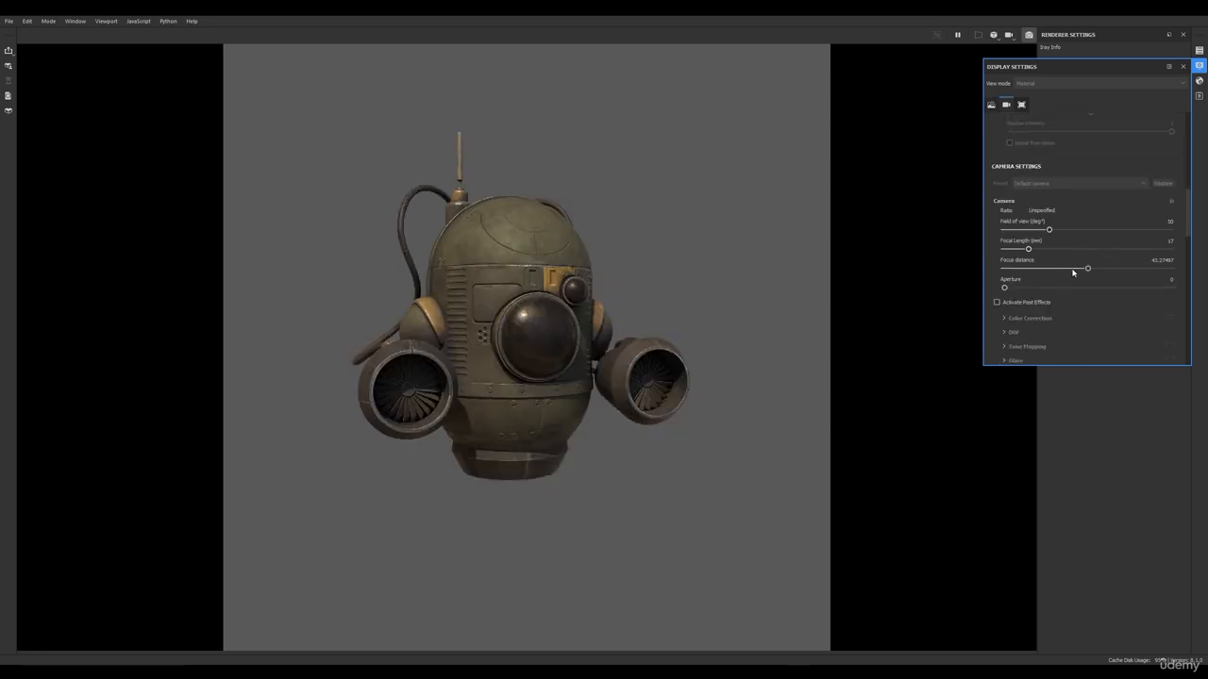
{"action": "left_click_drag", "start_coordinate": [1049, 231], "coordinate": [1063, 232]}
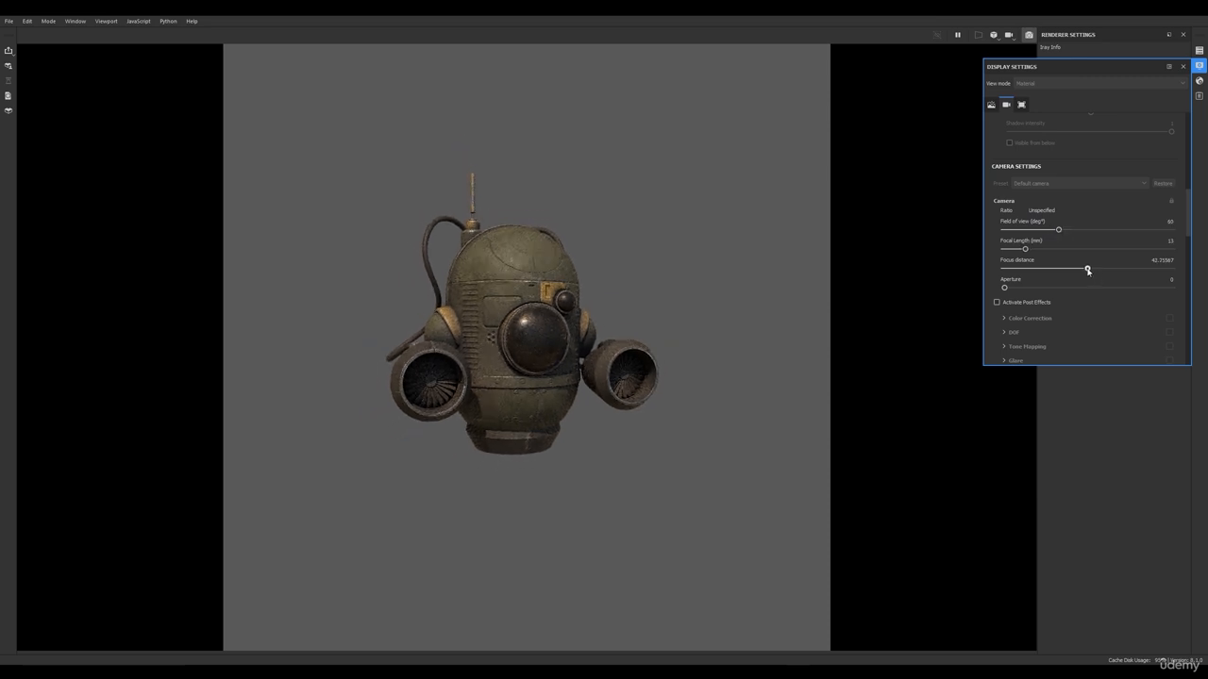
{"action": "left_click_drag", "start_coordinate": [1088, 271], "coordinate": [1033, 290]}
Step: Activate the camera's post effects and expand the color correction settings, leaving saturation at 1
{"action": "scroll", "coordinate": [1040, 285], "scroll_direction": "down", "scroll_amount": 2}
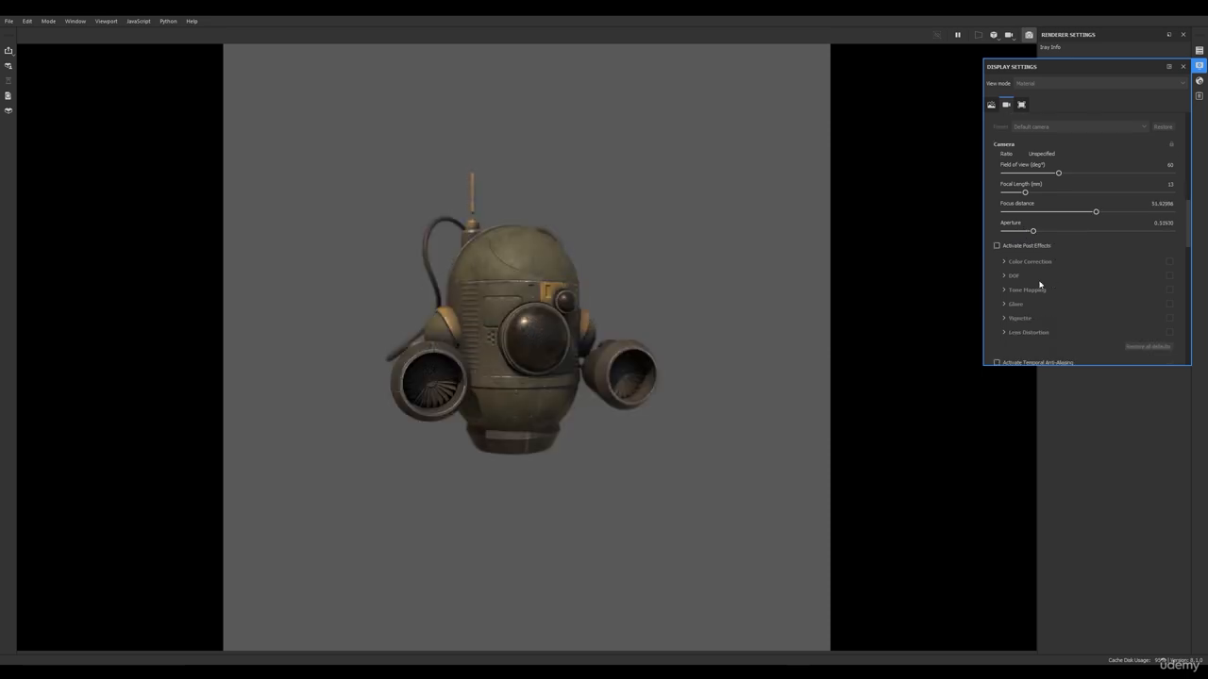
{"action": "left_click", "coordinate": [996, 247]}
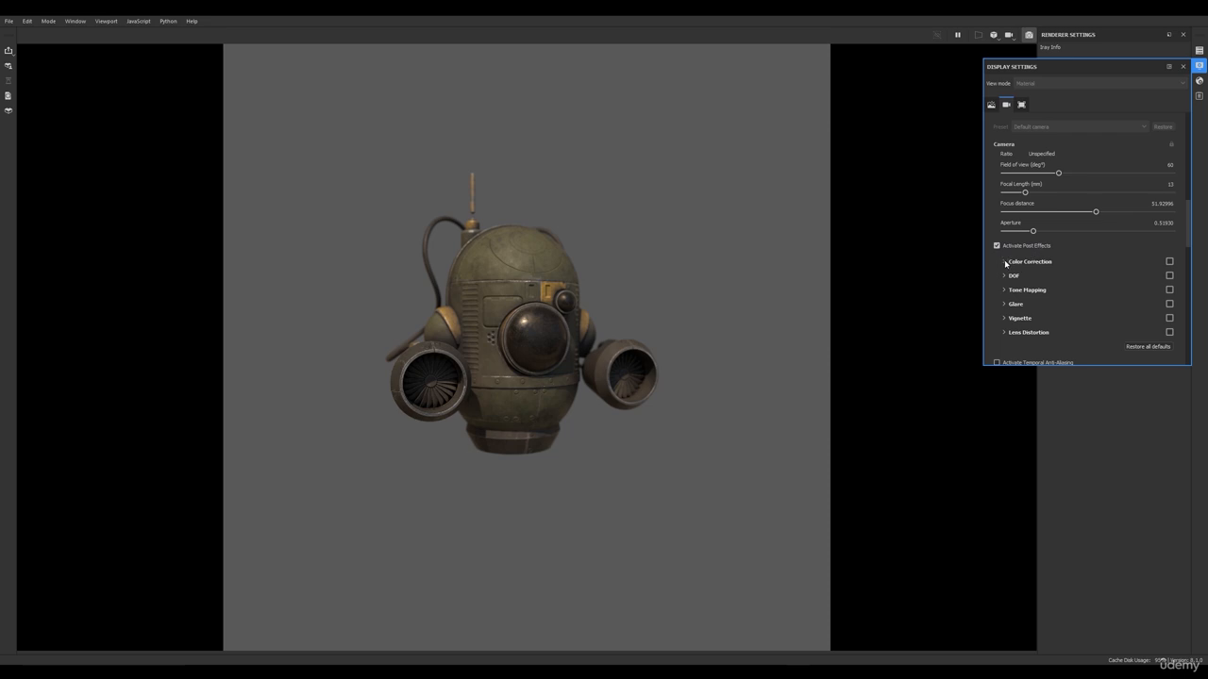
{"action": "left_click", "coordinate": [1006, 262]}
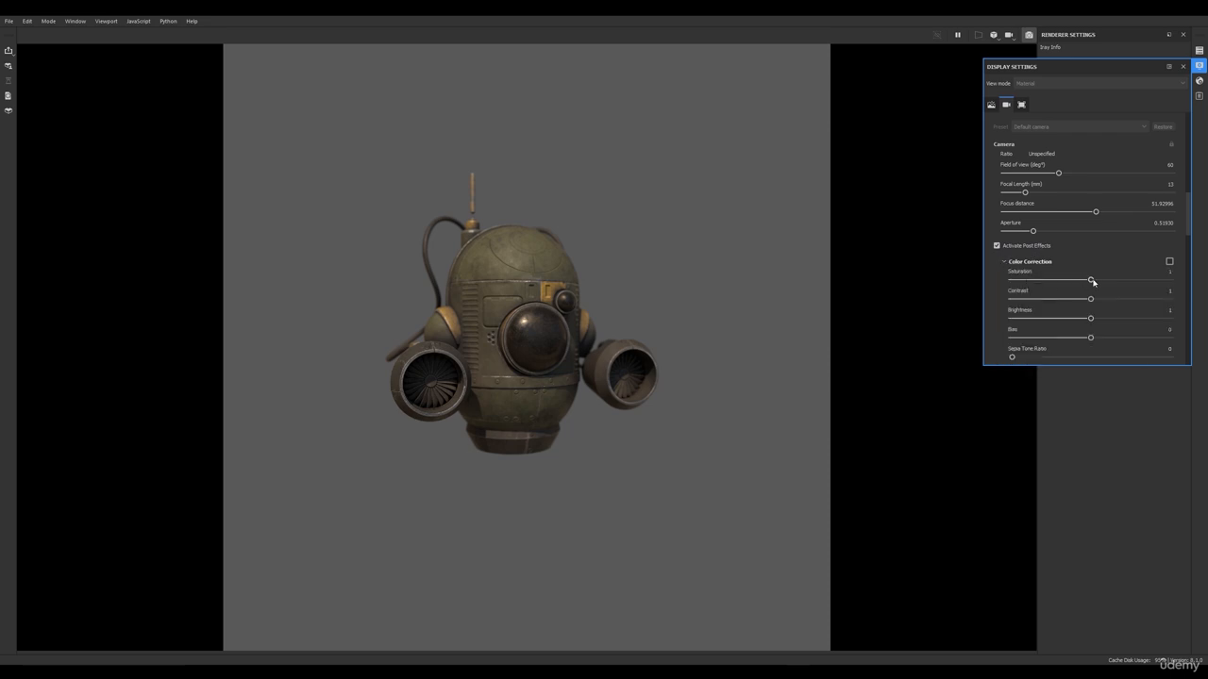
{"action": "mouse_move", "coordinate": [1091, 279]}
{"action": "left_mouse_down"}
{"action": "mouse_move", "coordinate": [1044, 281]}
{"action": "mouse_move", "coordinate": [1091, 281]}
{"action": "left_mouse_up"}
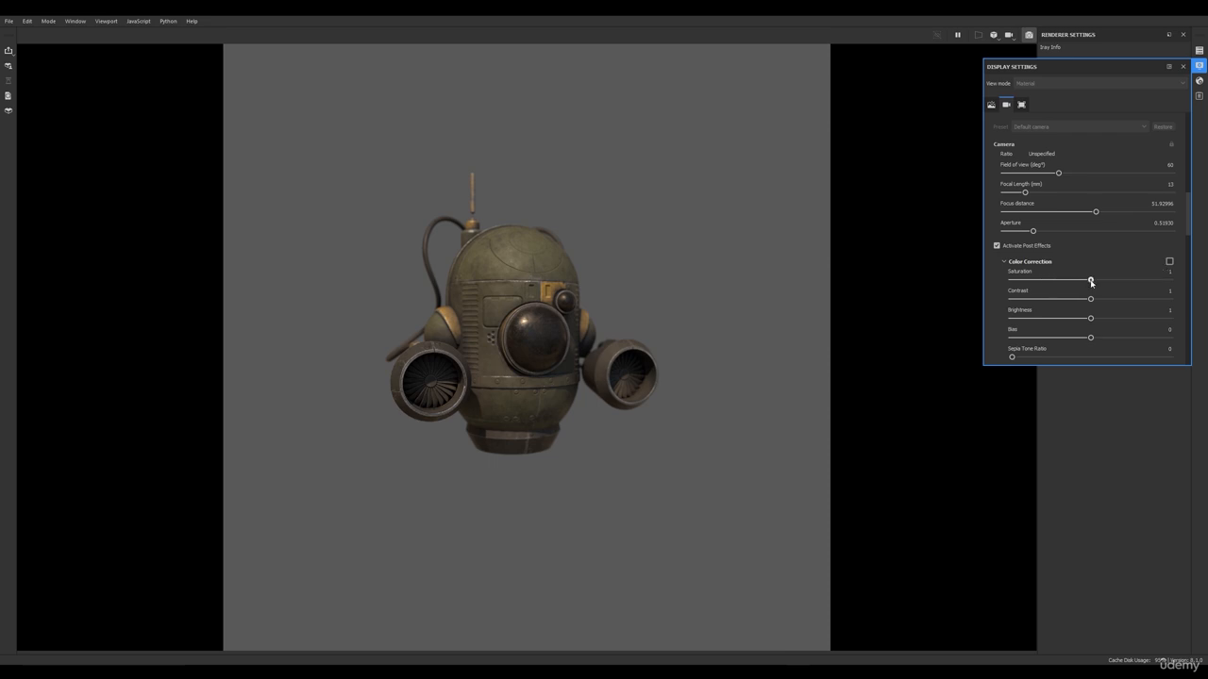
Step: Collapse the color correction settings and review the tone mapping and glare options
{"action": "left_click", "coordinate": [1005, 263]}
{"action": "left_click", "coordinate": [1006, 289]}
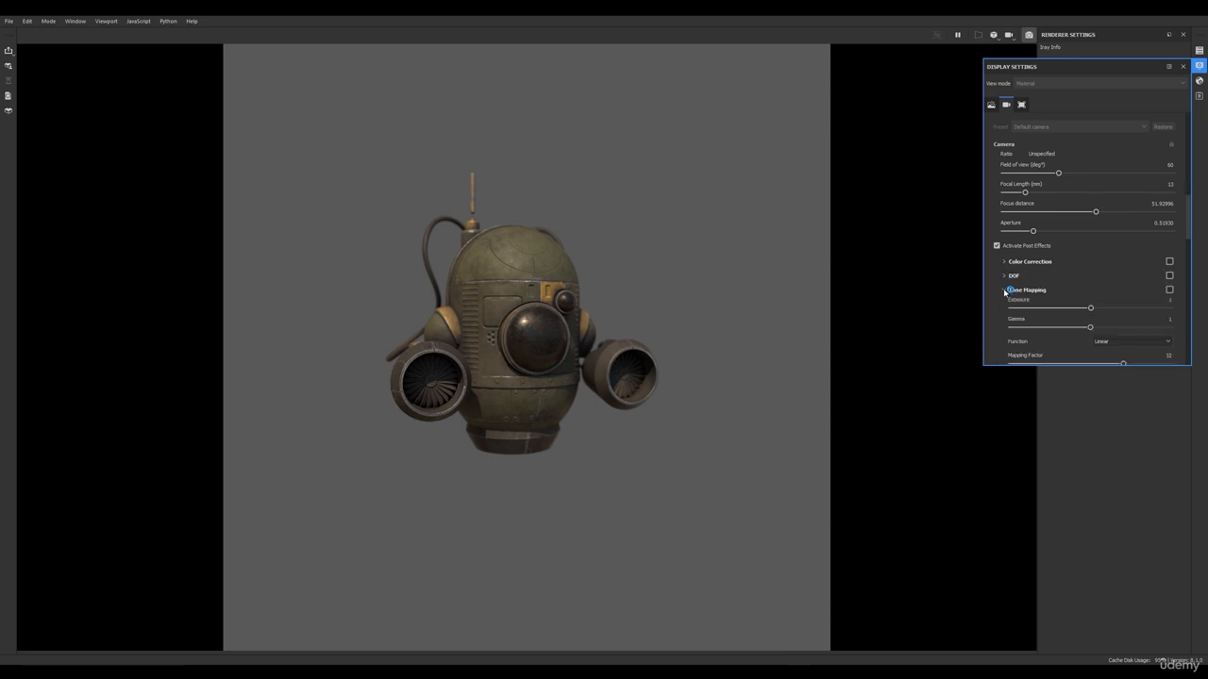
{"action": "left_click", "coordinate": [1005, 291]}
{"action": "left_click", "coordinate": [1005, 305]}
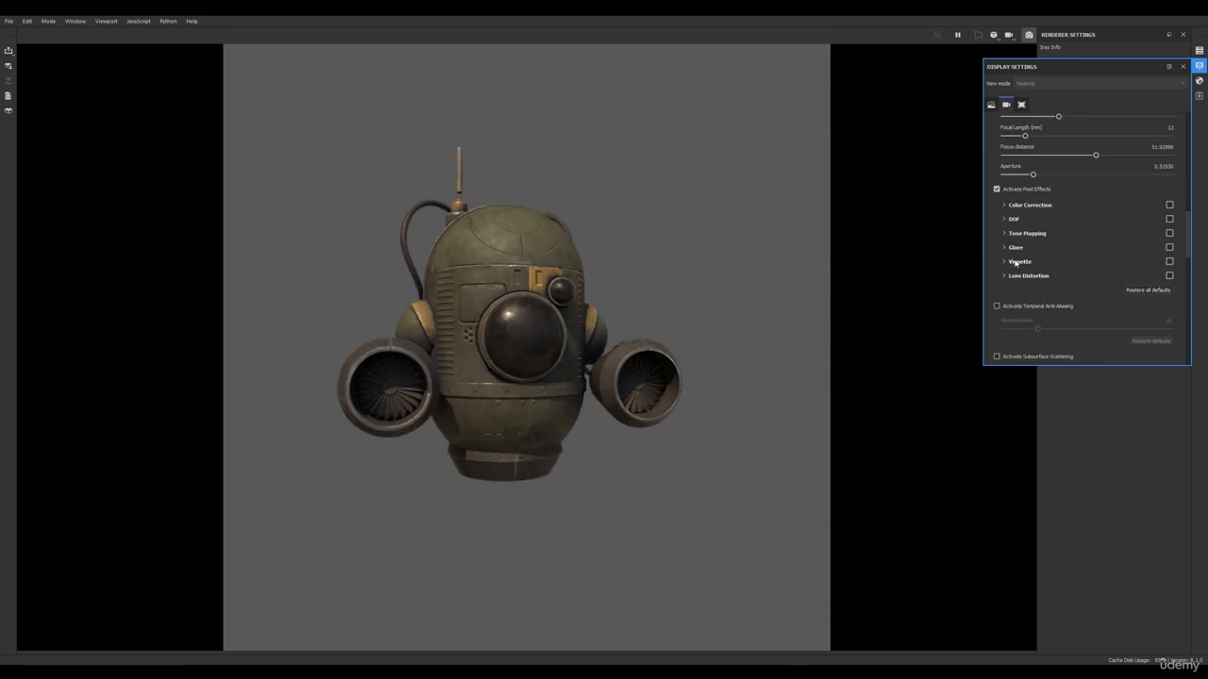
Step: Enable the camera's vignette post effect with a strength of about 0.61
{"action": "left_click", "coordinate": [1015, 263]}
{"action": "left_click", "coordinate": [1169, 262]}
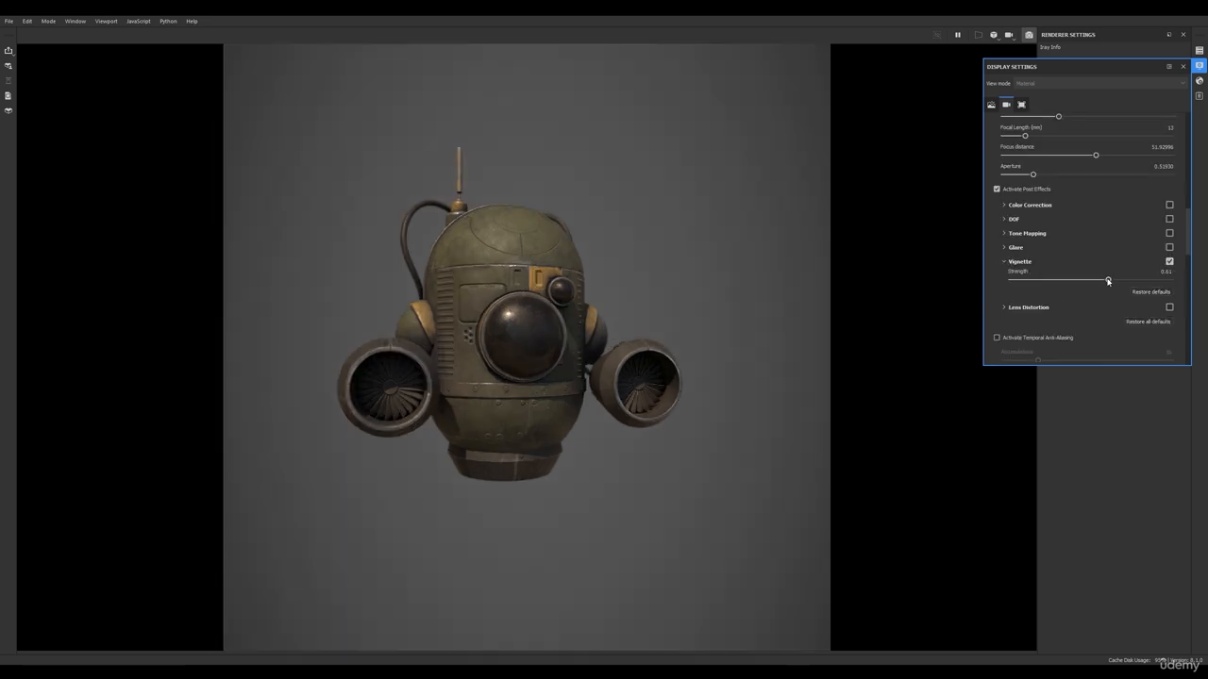
{"action": "mouse_move", "coordinate": [1108, 281]}
{"action": "left_mouse_down"}
{"action": "mouse_move", "coordinate": [1070, 283]}
{"action": "mouse_move", "coordinate": [1153, 285]}
{"action": "mouse_move", "coordinate": [1108, 288]}
{"action": "left_mouse_up"}
{"action": "left_click", "coordinate": [1004, 263]}
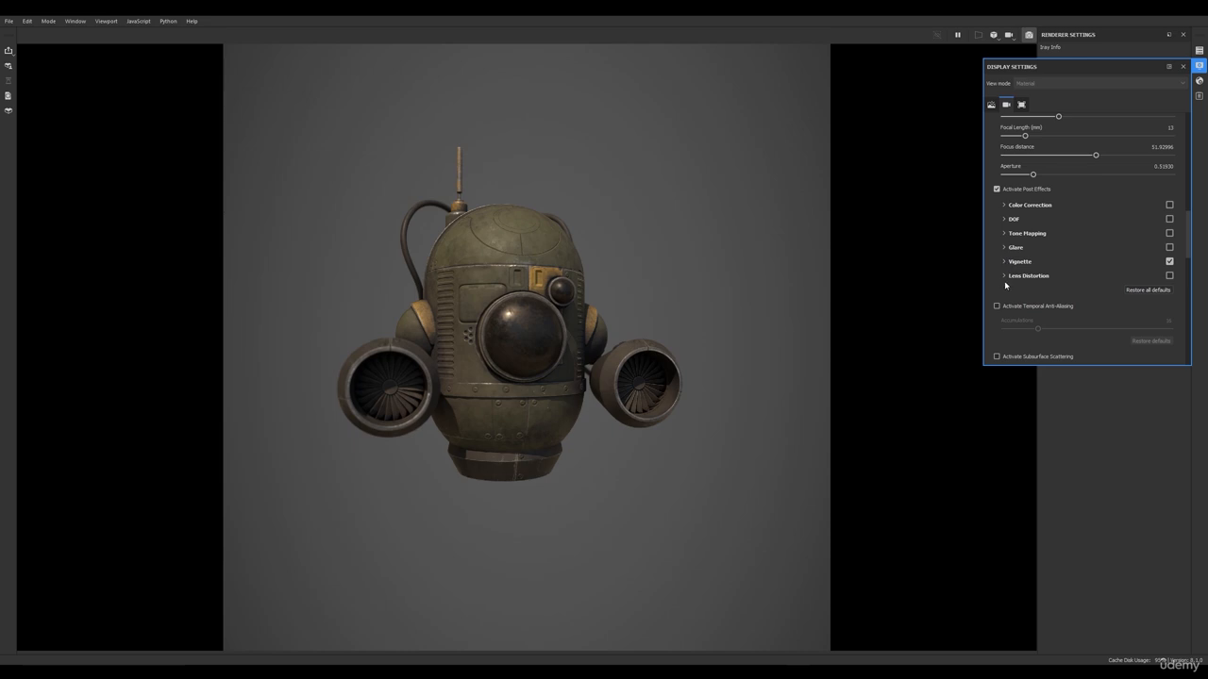
Step: Review the lens distortion options and the remaining viewport display settings, and close the display settings
{"action": "left_click", "coordinate": [1004, 276]}
{"action": "left_click", "coordinate": [1005, 276]}
{"action": "scroll", "coordinate": [1009, 281], "scroll_direction": "down", "scroll_amount": 2}
{"action": "scroll", "coordinate": [1009, 281], "scroll_direction": "down", "scroll_amount": 6}
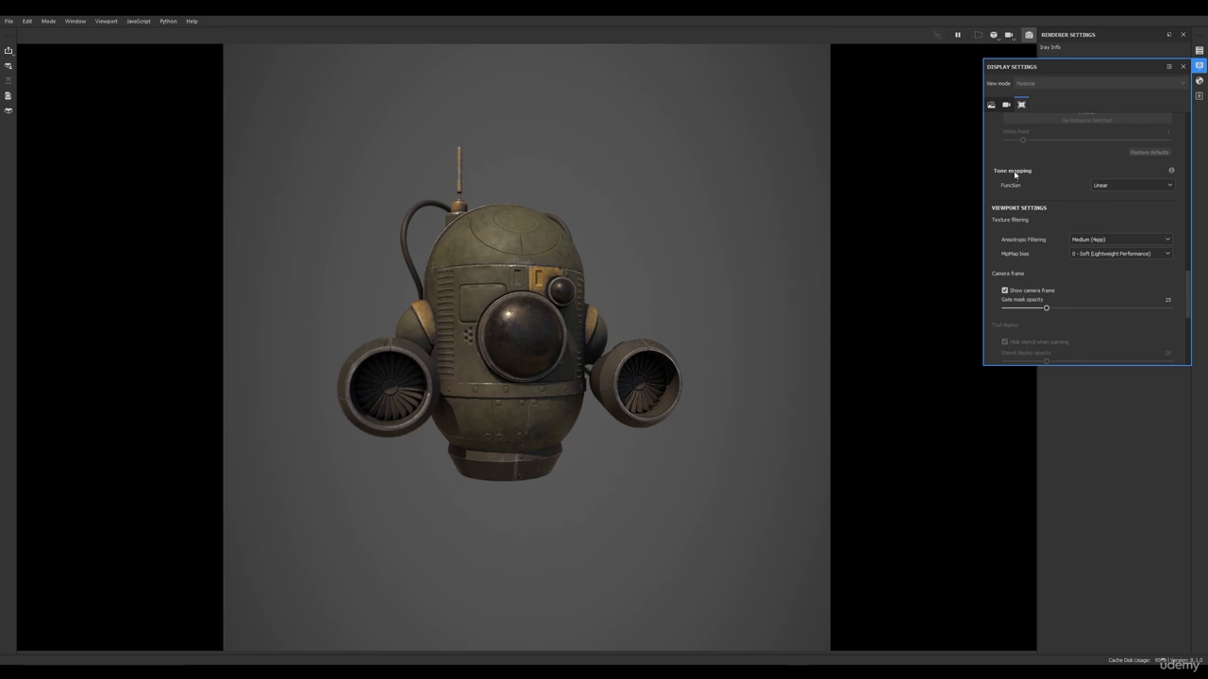
{"action": "scroll", "coordinate": [1015, 174], "scroll_direction": "down", "scroll_amount": 3}
{"action": "scroll", "coordinate": [1015, 172], "scroll_direction": "down", "scroll_amount": 3}
{"action": "scroll", "coordinate": [1016, 174], "scroll_direction": "up", "scroll_amount": 15}
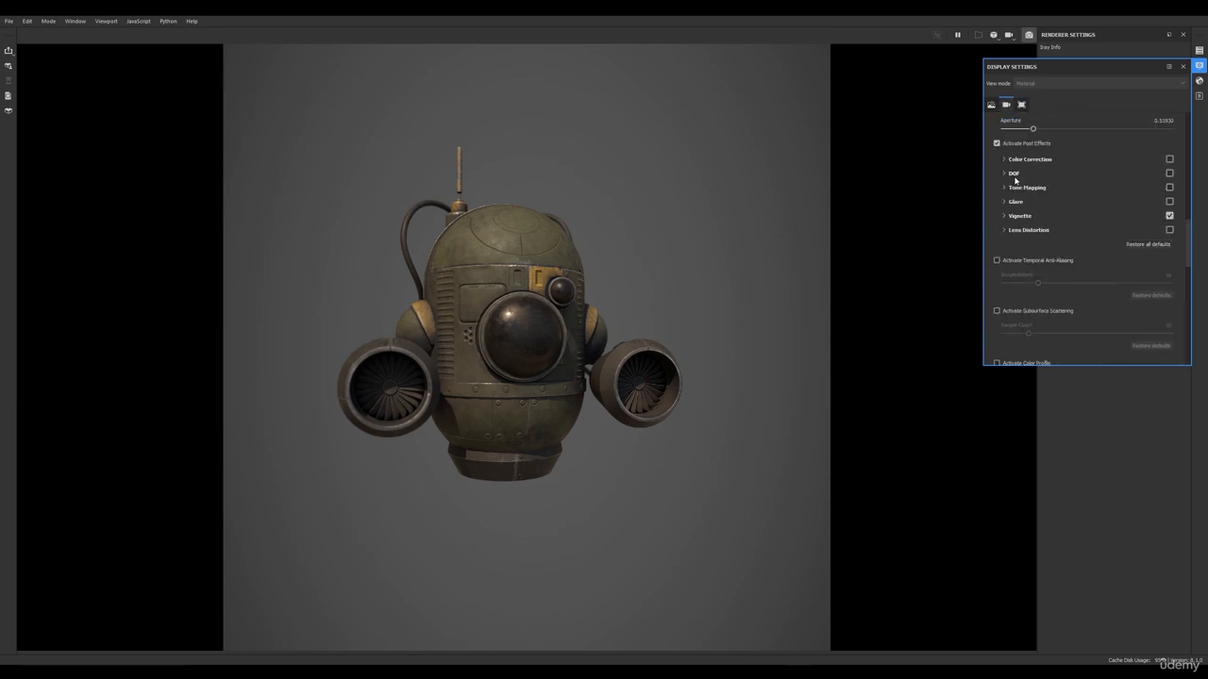
{"action": "left_click", "coordinate": [1182, 67]}
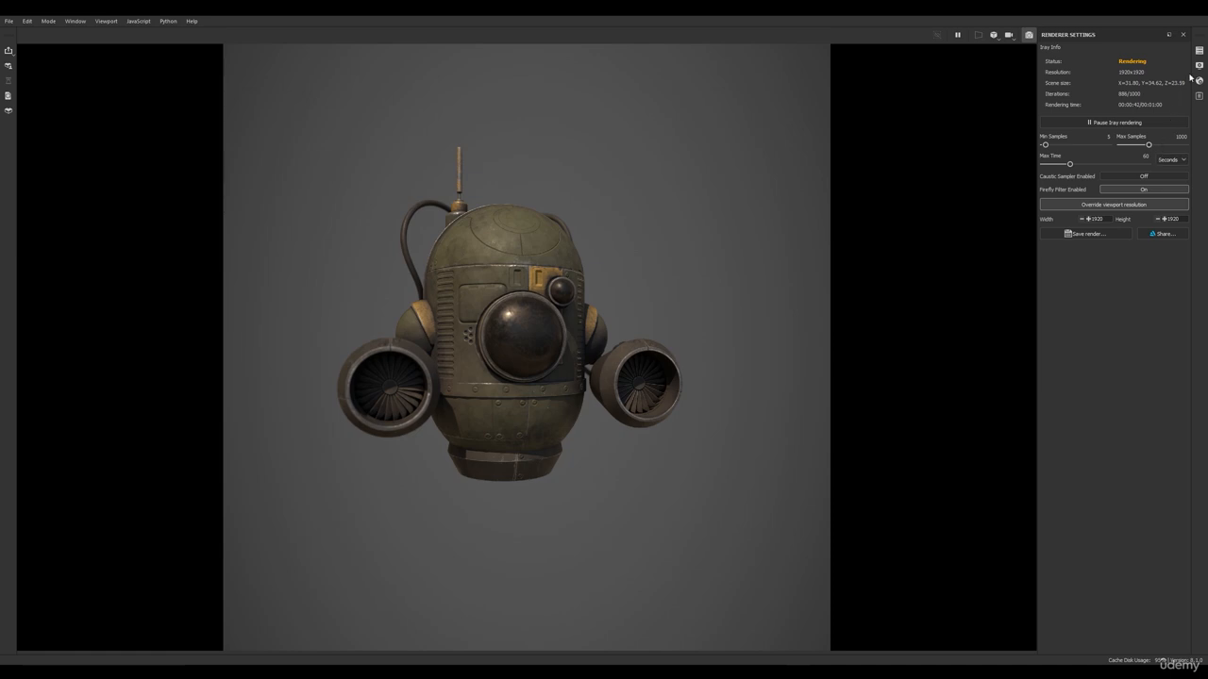
Step: Change the environment map to Panorama, with environment rotation at about 338 and exposure at about 0.41
{"action": "left_click", "coordinate": [1198, 65]}
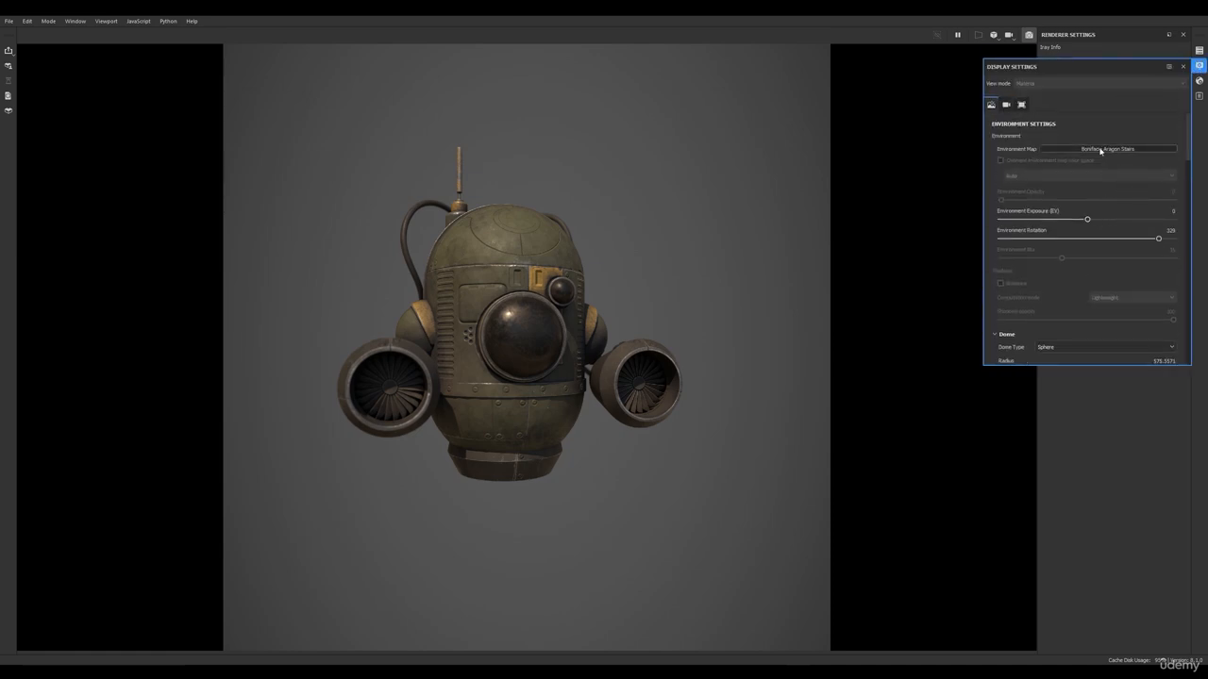
{"action": "left_click", "coordinate": [1100, 150]}
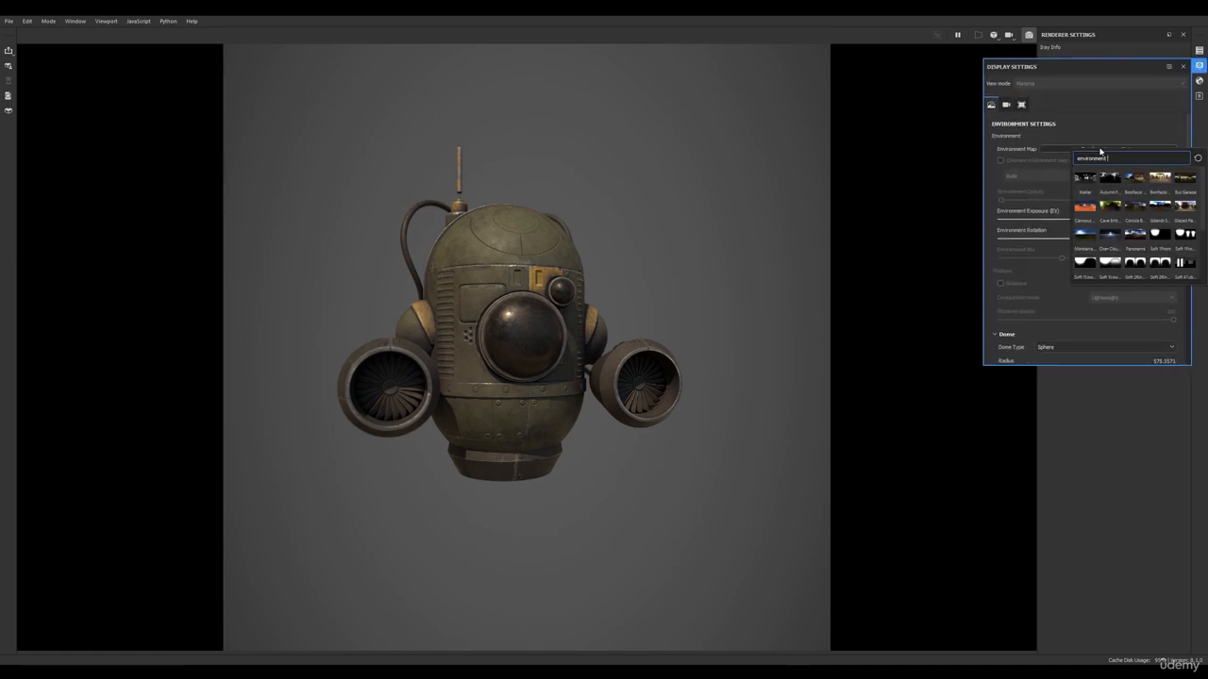
{"action": "left_click", "coordinate": [1136, 238]}
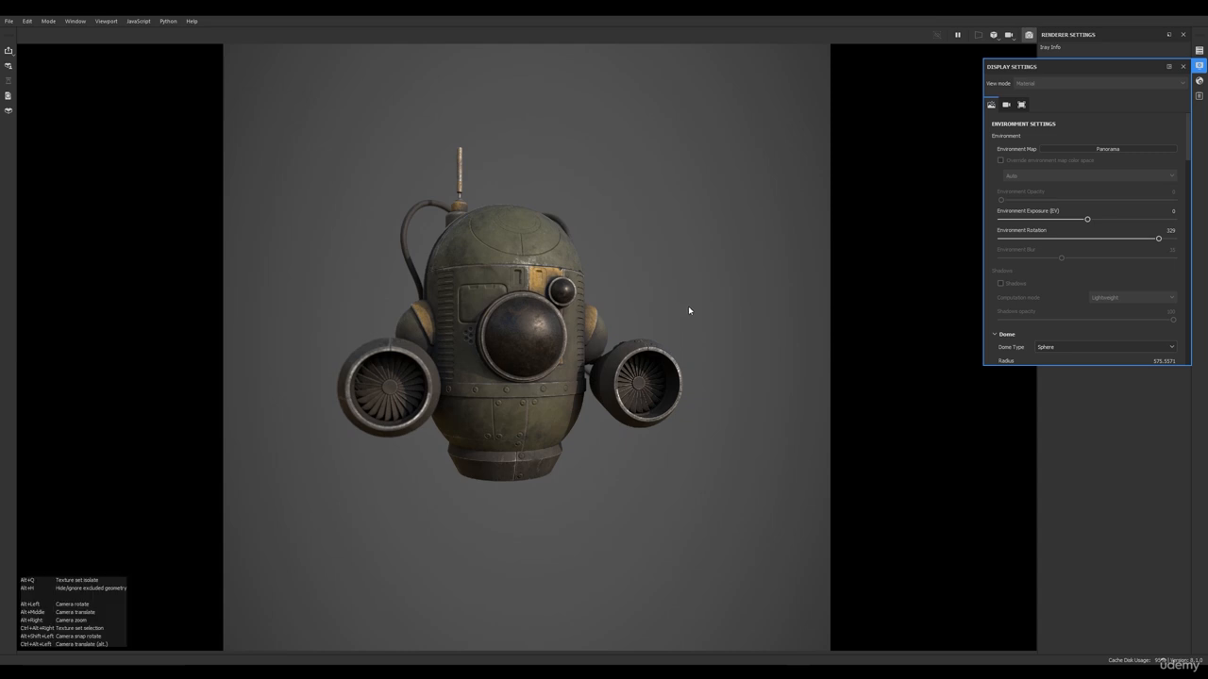
{"action": "mouse_move", "coordinate": [688, 301]}
{"action": "right_mouse_down", "text": "shift"}
{"action": "mouse_move", "coordinate": [737, 295]}
{"action": "mouse_move", "coordinate": [649, 300]}
{"action": "mouse_move", "coordinate": [702, 298]}
{"action": "right_mouse_up", "text": "shift"}
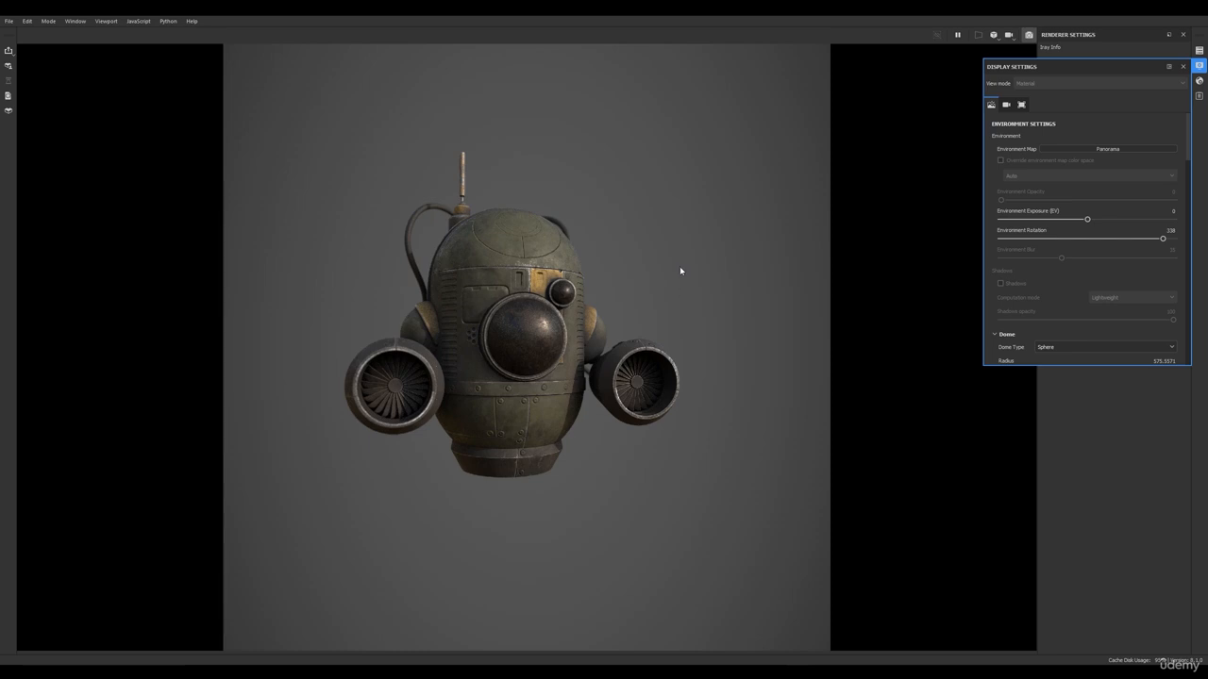
{"action": "mouse_move", "coordinate": [1088, 220]}
{"action": "left_mouse_down"}
{"action": "mouse_move", "coordinate": [1076, 221]}
{"action": "mouse_move", "coordinate": [1092, 221]}
{"action": "left_mouse_up"}
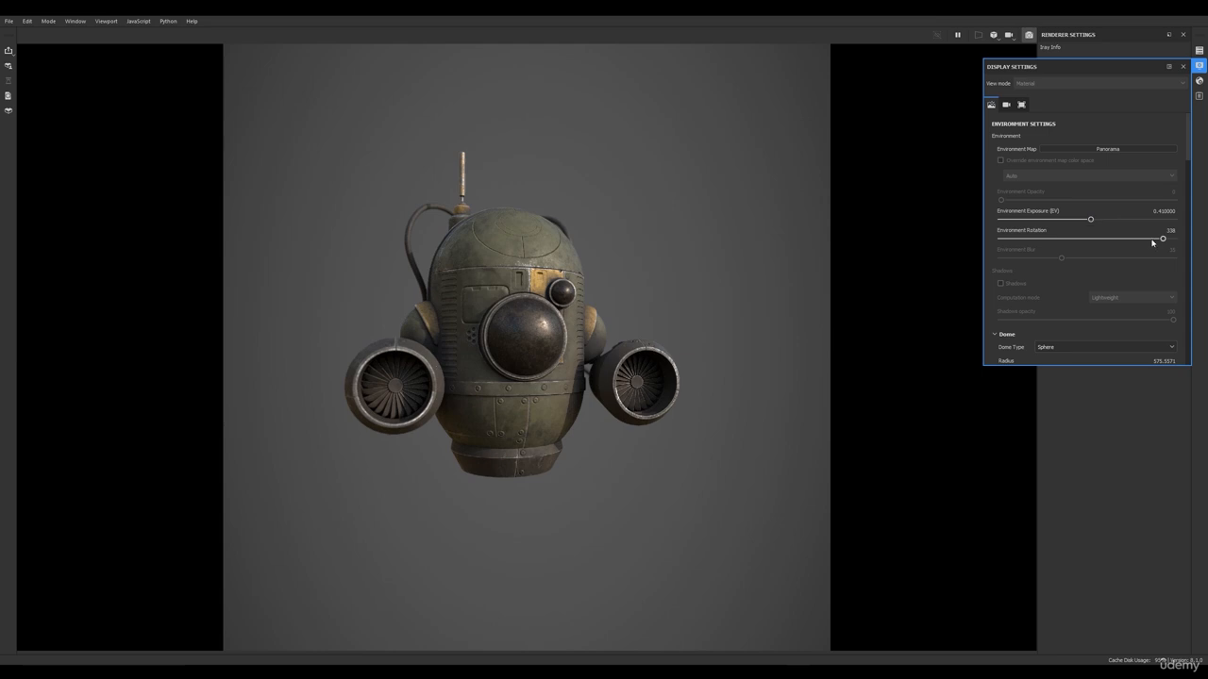
Step: Darken the dome's clear color to a neutral gray with a brightness value of about 0.29
{"action": "scroll", "coordinate": [1080, 292], "scroll_direction": "down", "scroll_amount": 3}
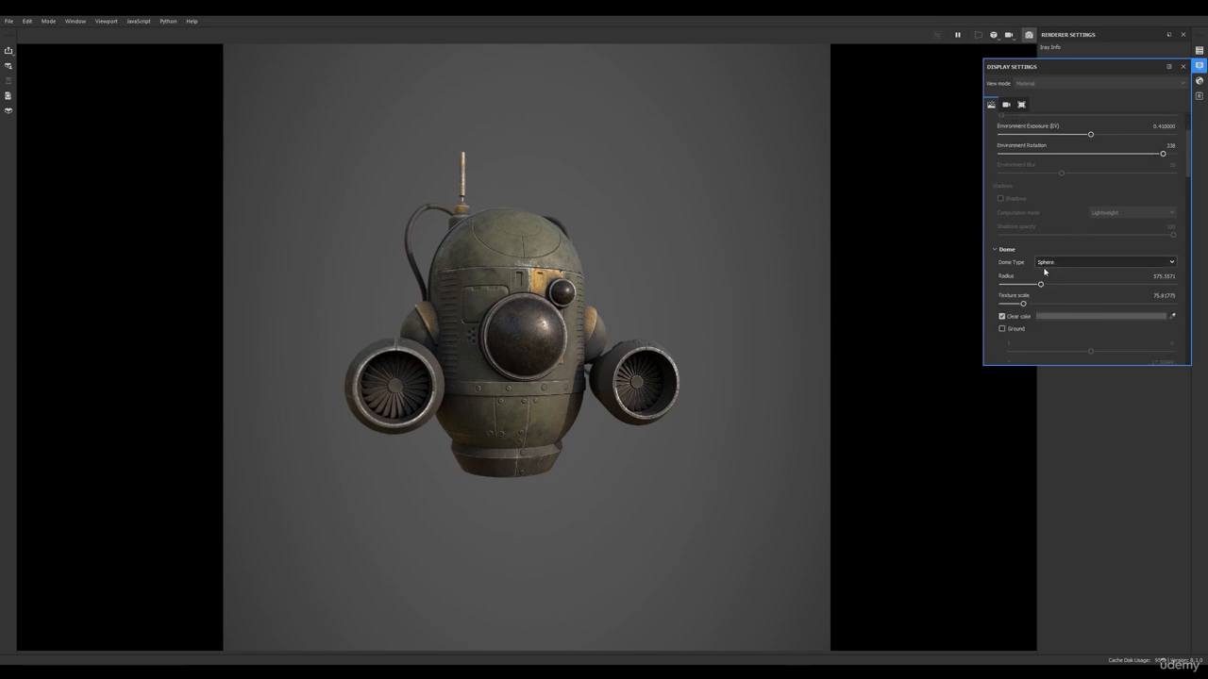
{"action": "scroll", "coordinate": [1070, 271], "scroll_direction": "down", "scroll_amount": 1}
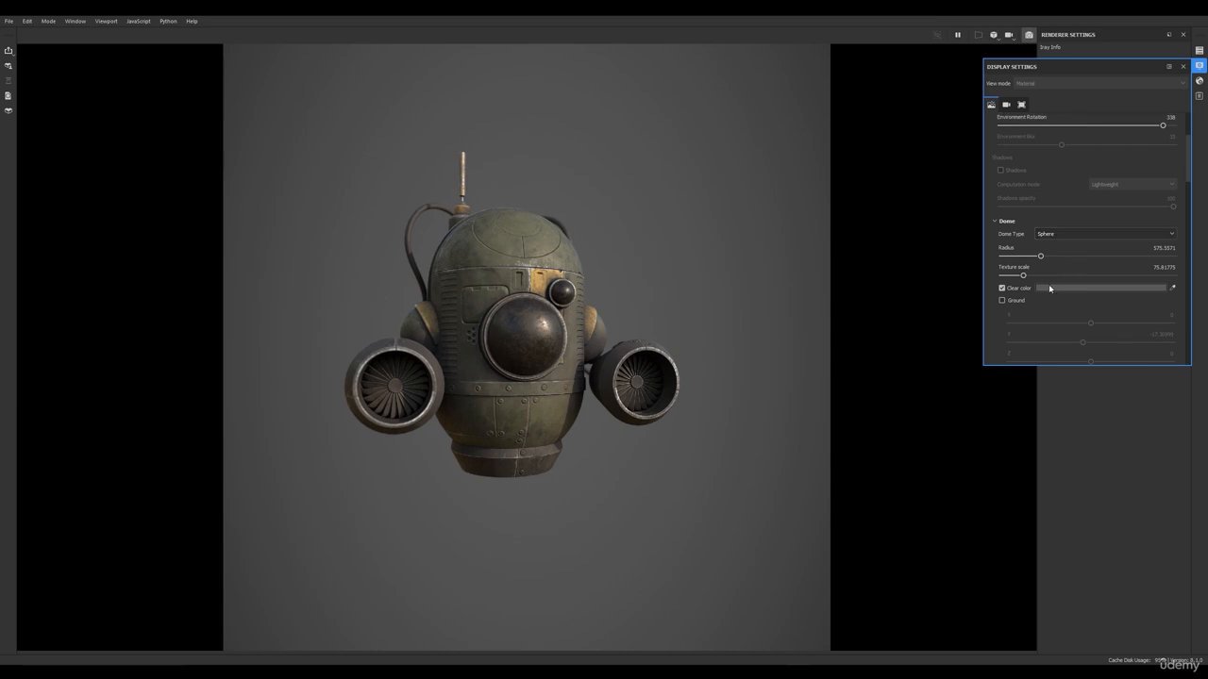
{"action": "left_click", "coordinate": [1054, 286]}
{"action": "left_click", "coordinate": [1062, 383]}
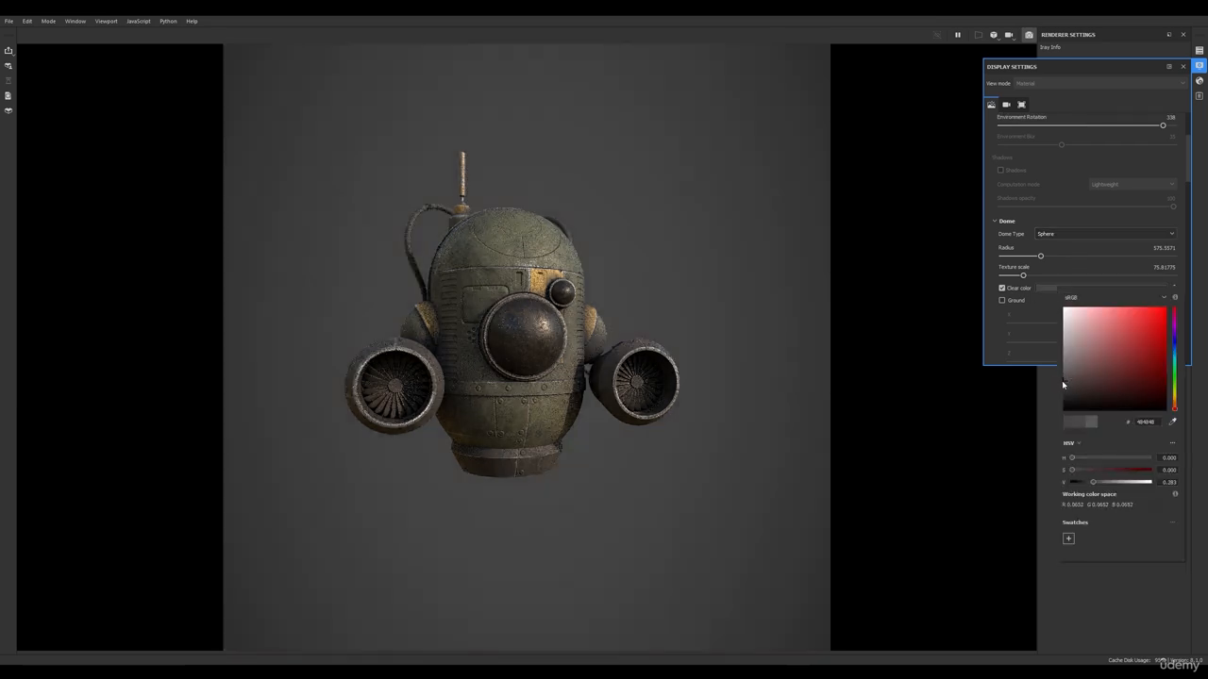
{"action": "left_click", "coordinate": [1063, 387]}
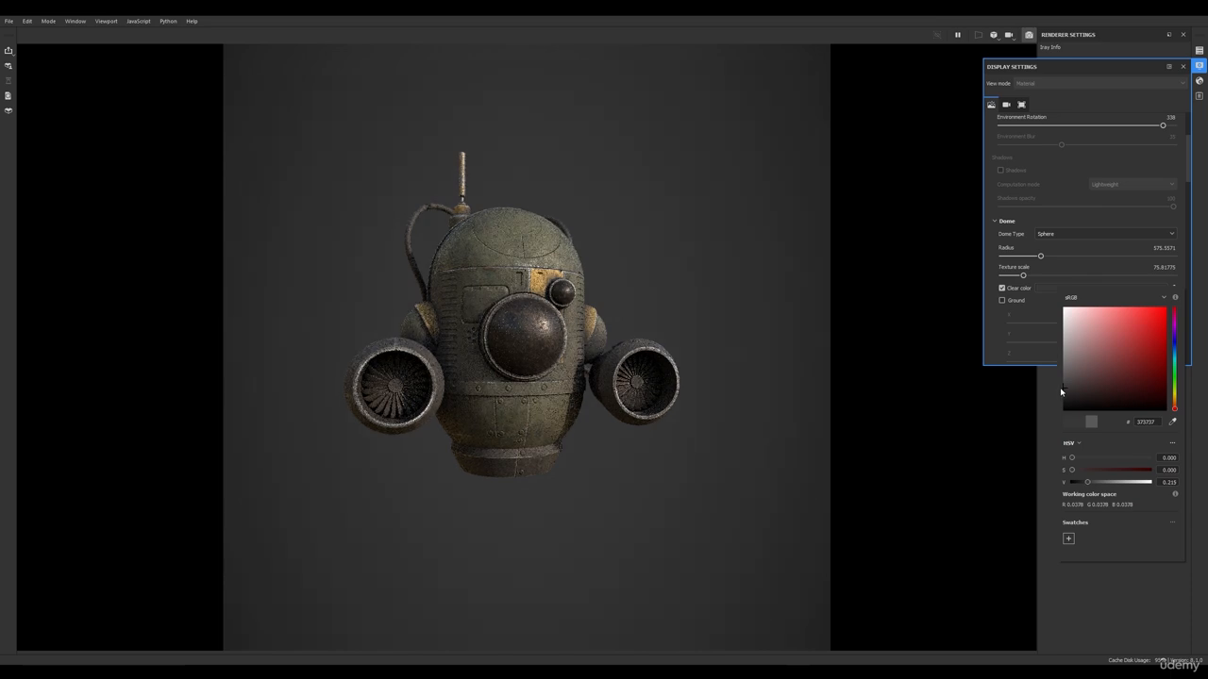
{"action": "left_click", "coordinate": [1058, 385]}
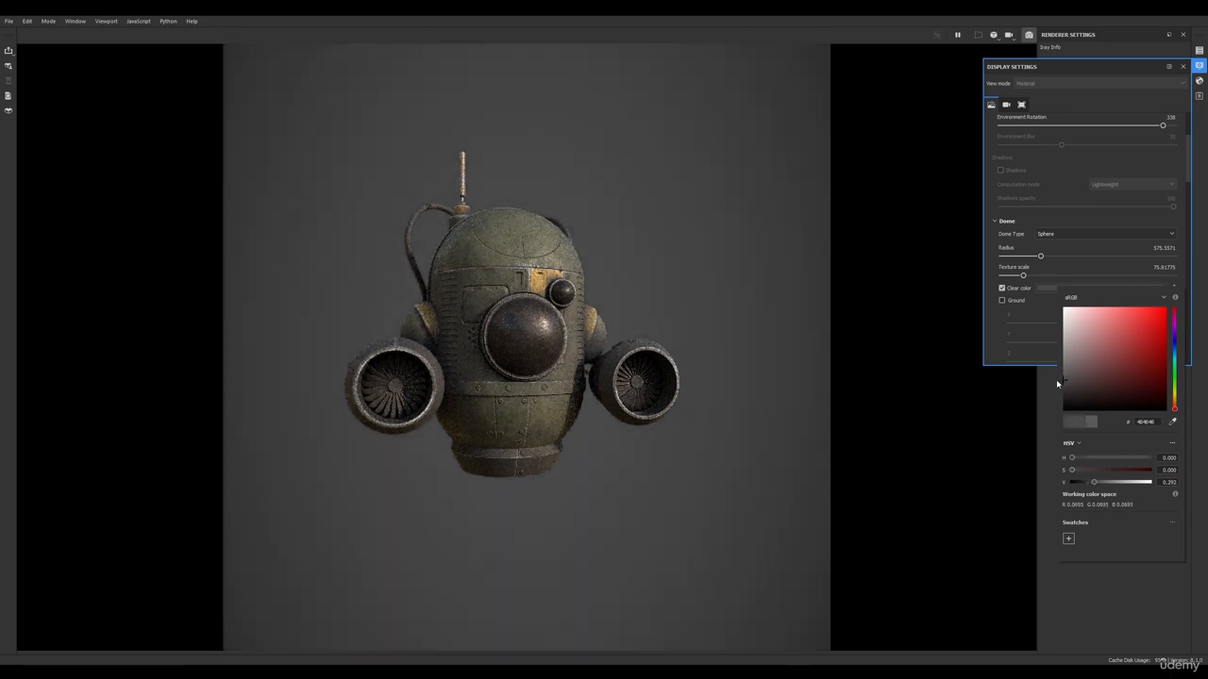
{"action": "left_click", "coordinate": [1060, 378]}
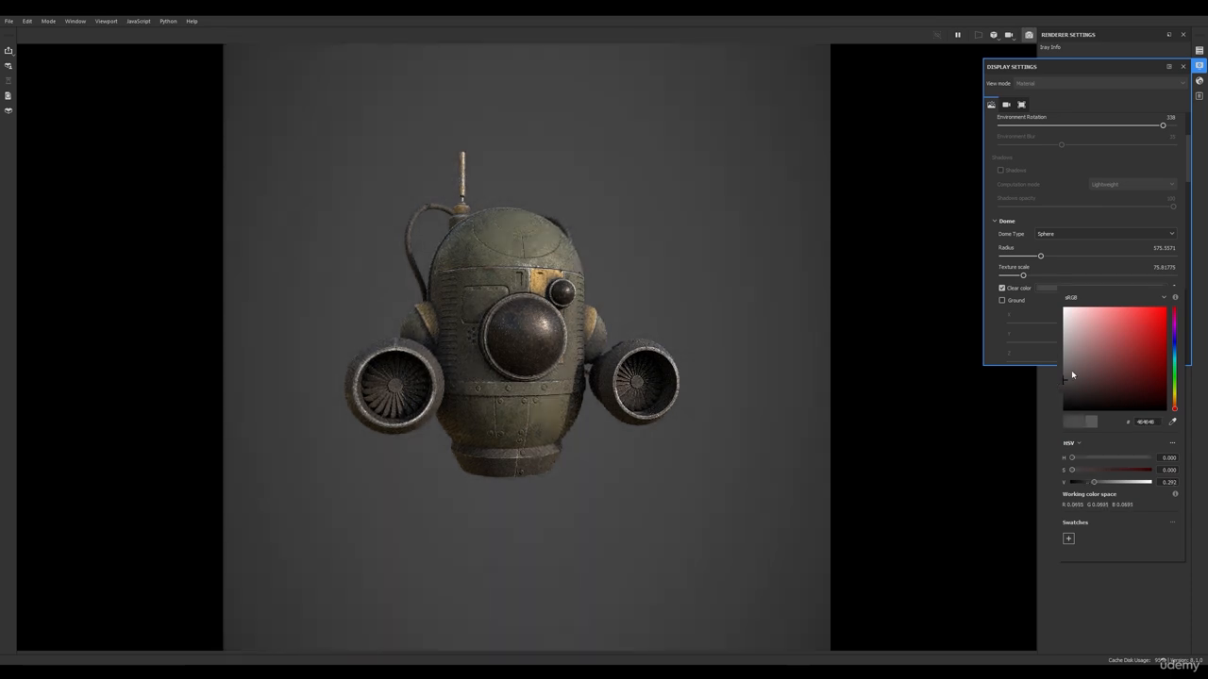
{"action": "left_click", "coordinate": [1000, 343]}
Step: Try enabling the ground beneath the robot and switch it off again
{"action": "scroll", "coordinate": [1056, 311], "scroll_direction": "down", "scroll_amount": 2}
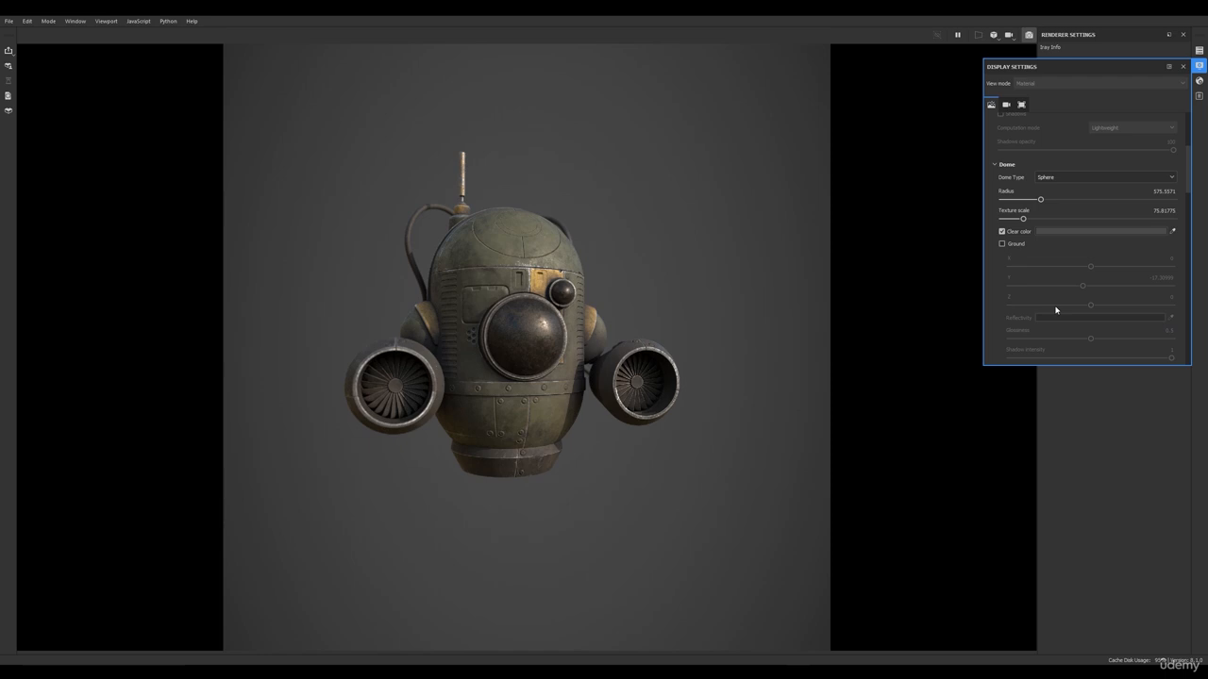
{"action": "left_click", "coordinate": [1002, 243]}
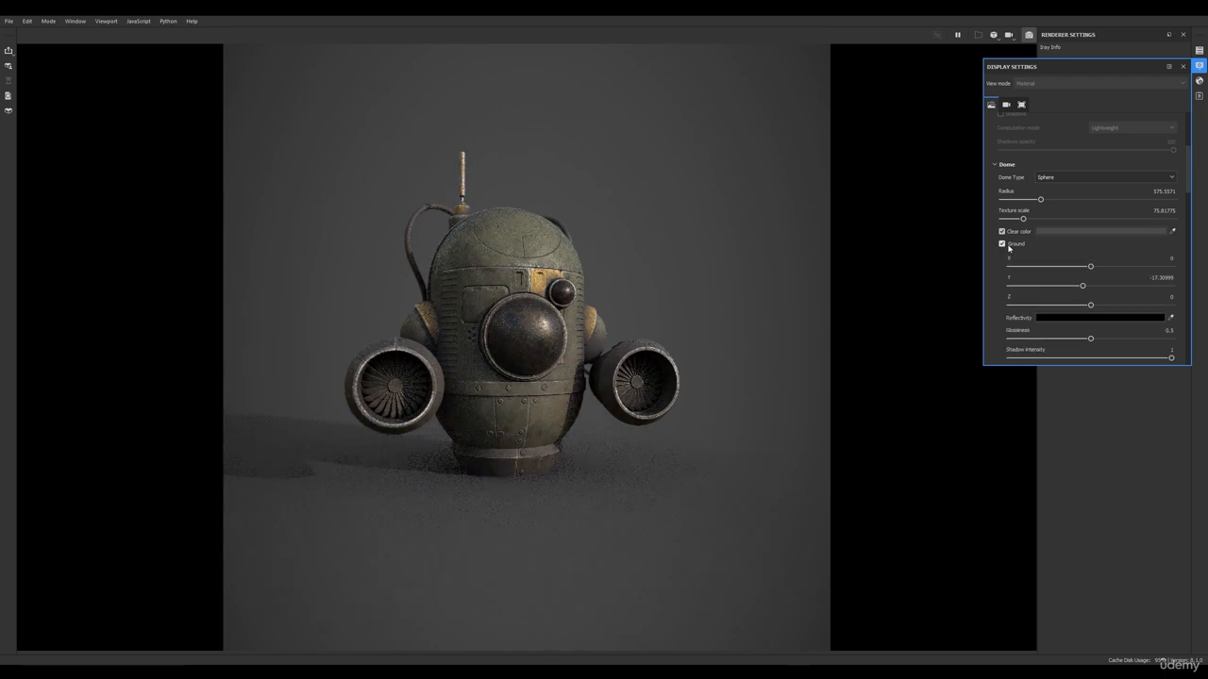
{"action": "left_click", "coordinate": [1002, 243]}
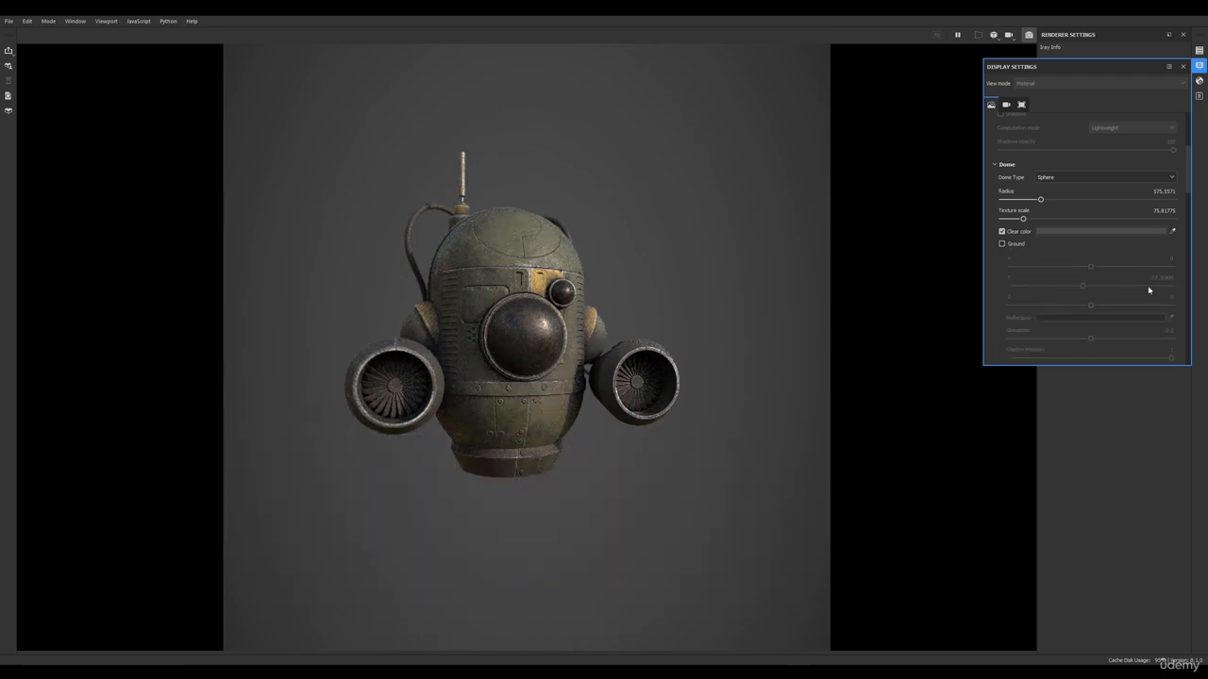
Step: Test stronger depth of field on the robot, settling on a focus distance of about 49.3 and an aperture of about 0.35
{"action": "middle_click_drag", "start_coordinate": [652, 273], "coordinate": [665, 267], "text": "alt"}
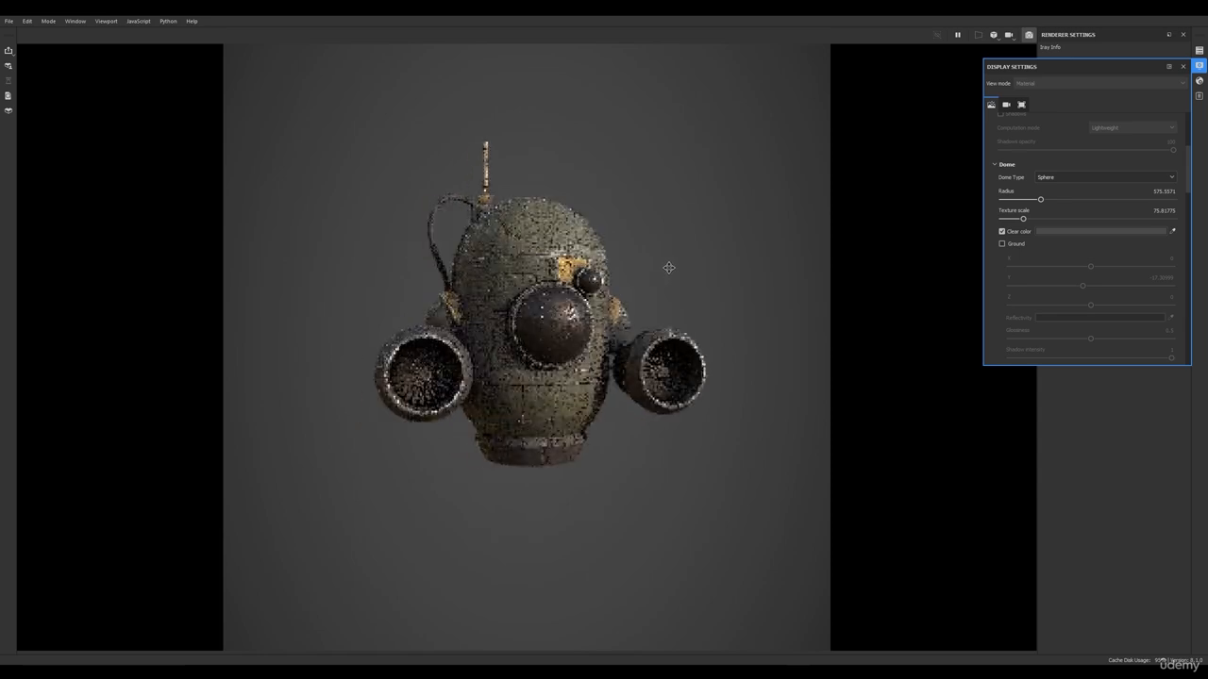
{"action": "scroll", "coordinate": [1017, 275], "scroll_direction": "down", "scroll_amount": 5}
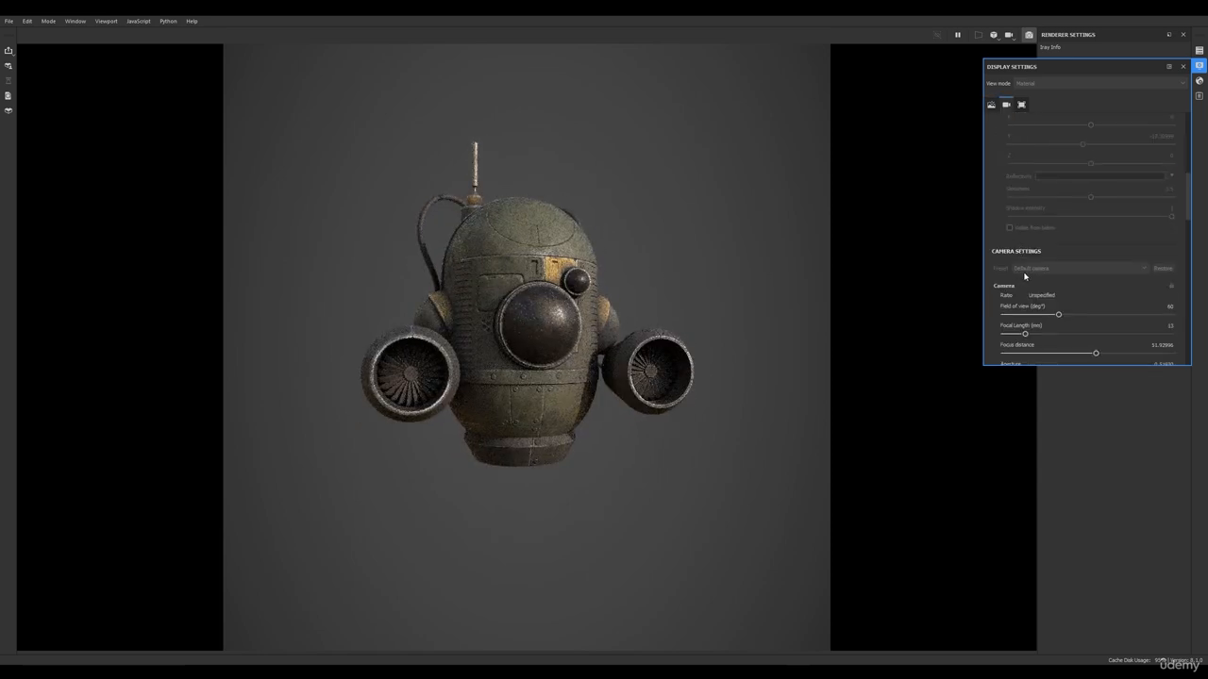
{"action": "scroll", "coordinate": [1031, 271], "scroll_direction": "down", "scroll_amount": 2}
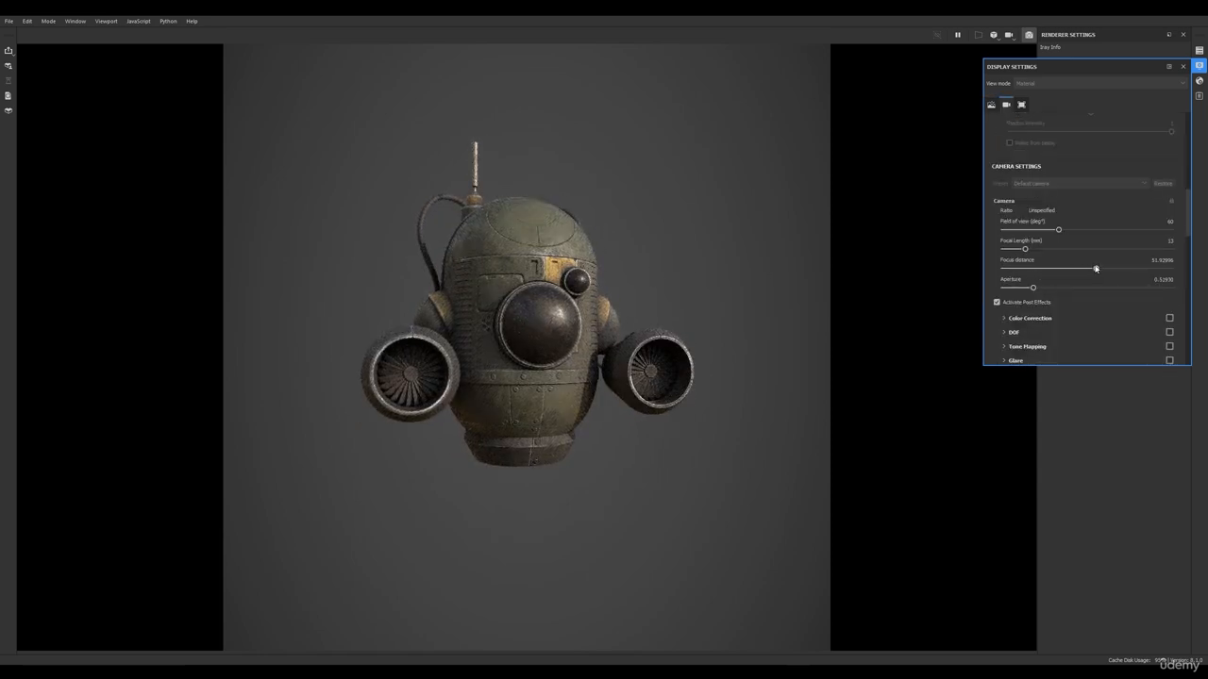
{"action": "left_click_drag", "start_coordinate": [1034, 288], "coordinate": [1057, 288]}
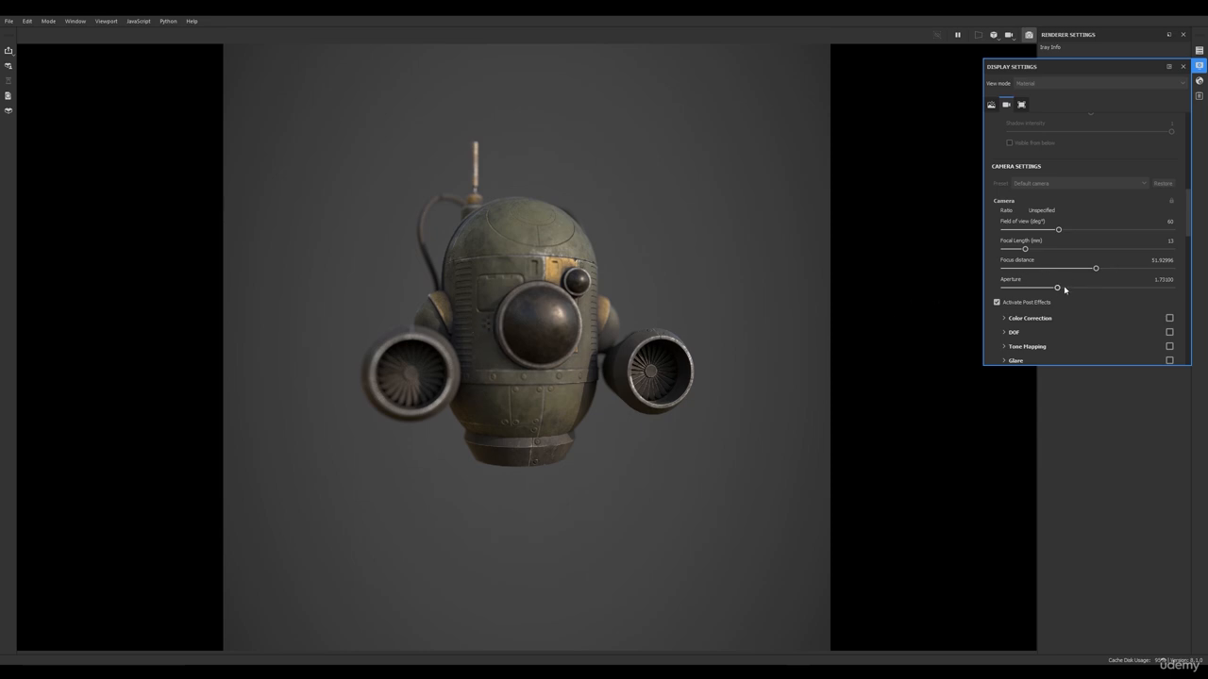
{"action": "left_click_drag", "start_coordinate": [1058, 287], "coordinate": [1084, 287]}
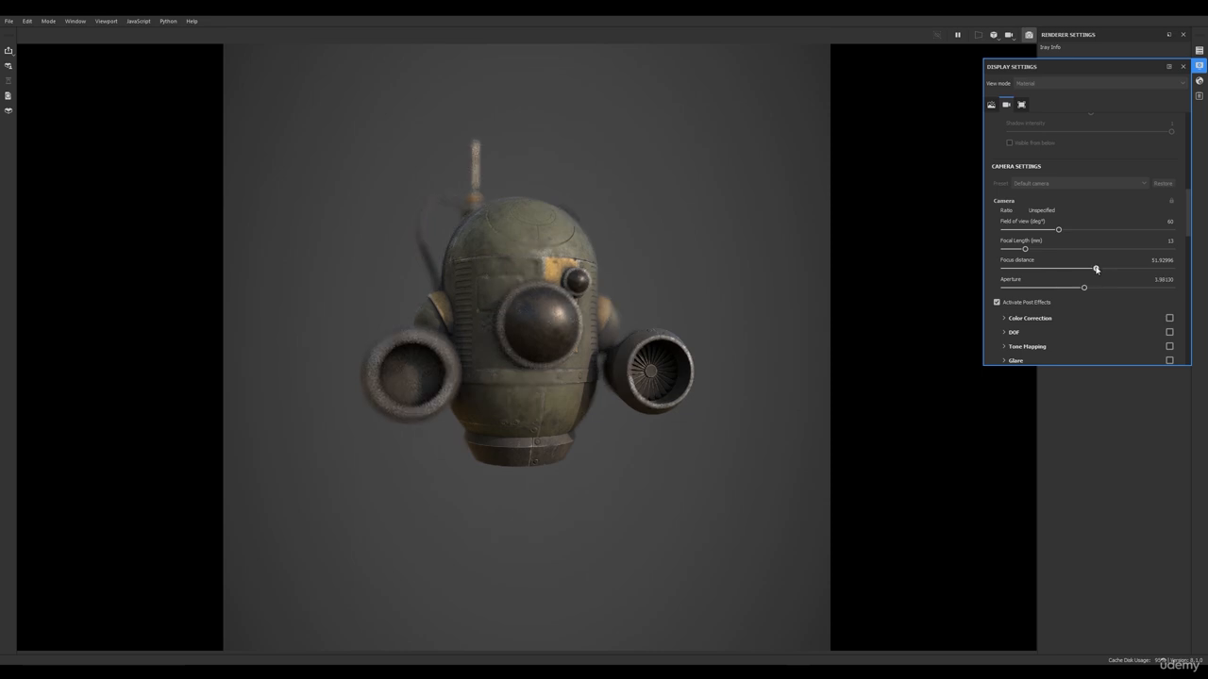
{"action": "left_click_drag", "start_coordinate": [1095, 269], "coordinate": [1093, 270]}
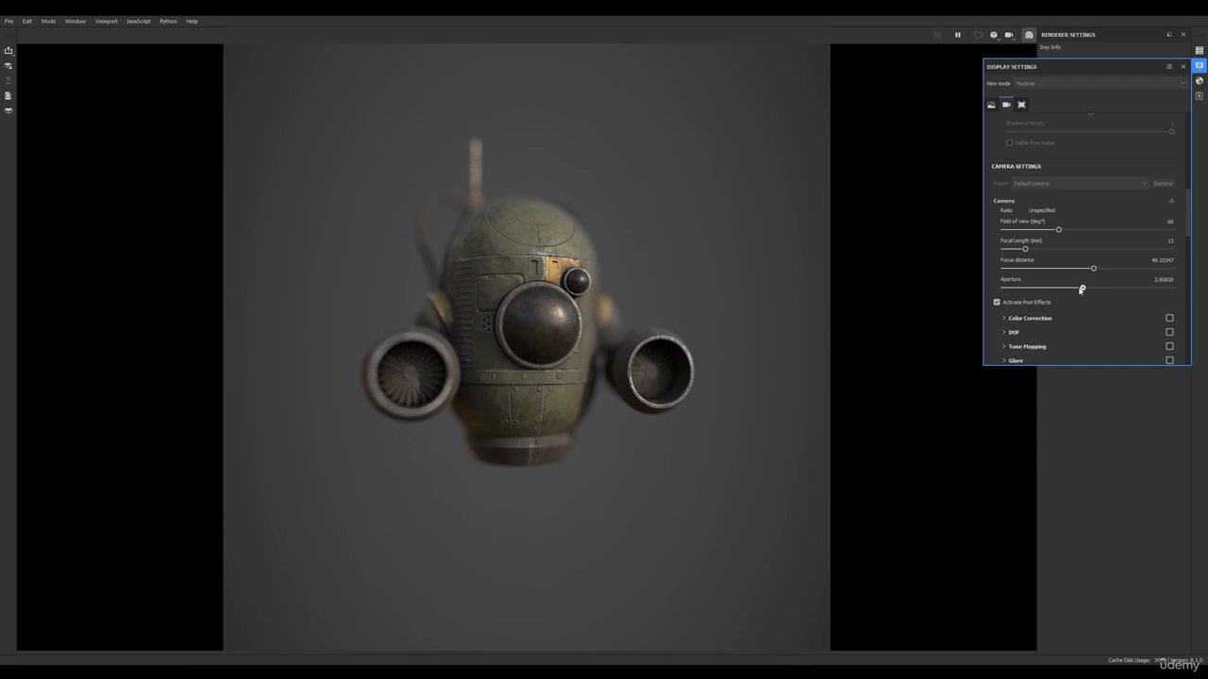
{"action": "left_click_drag", "start_coordinate": [1083, 287], "coordinate": [1039, 291]}
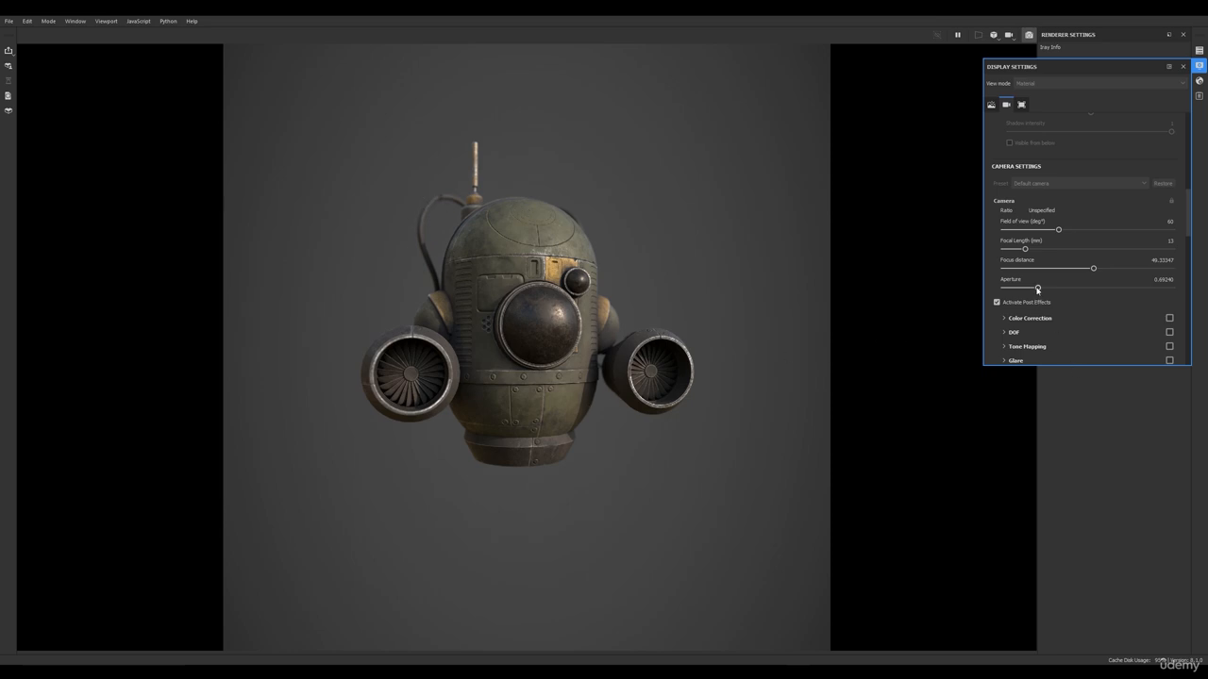
{"action": "left_click_drag", "start_coordinate": [1038, 288], "coordinate": [1027, 289]}
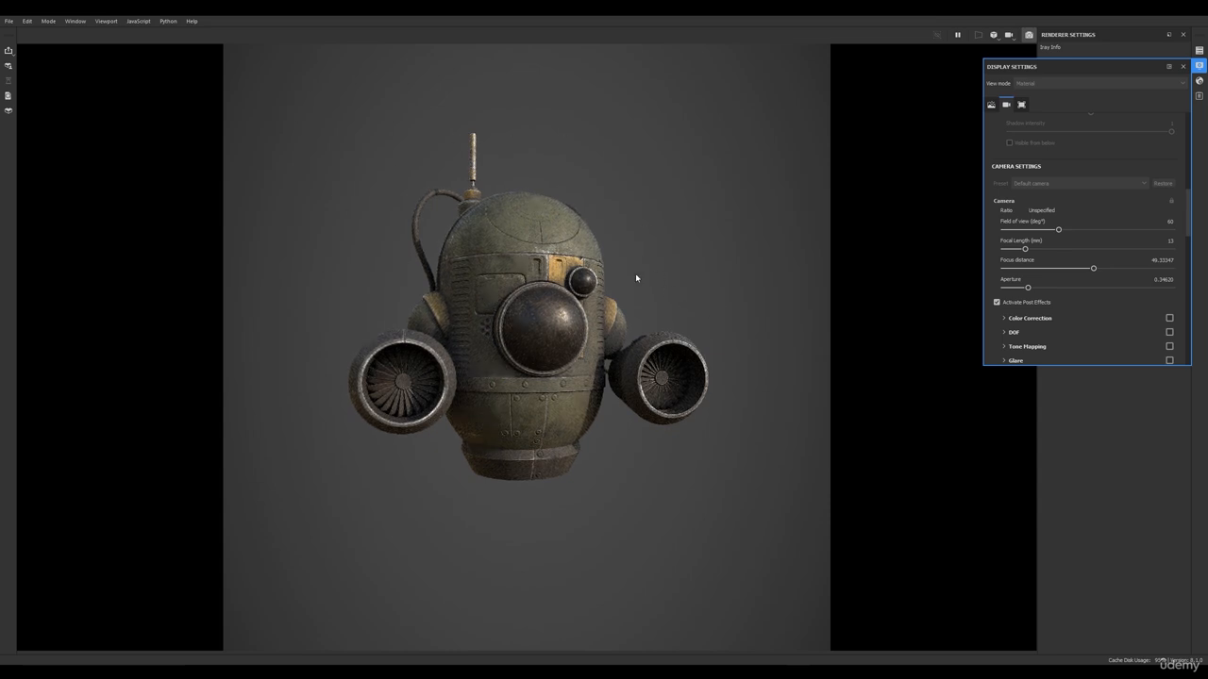
Step: Close the display settings and set the Iray render's maximum time to 120 seconds
{"action": "scroll", "coordinate": [1105, 184], "scroll_direction": "up", "scroll_amount": 4}
{"action": "left_click", "coordinate": [1184, 68]}
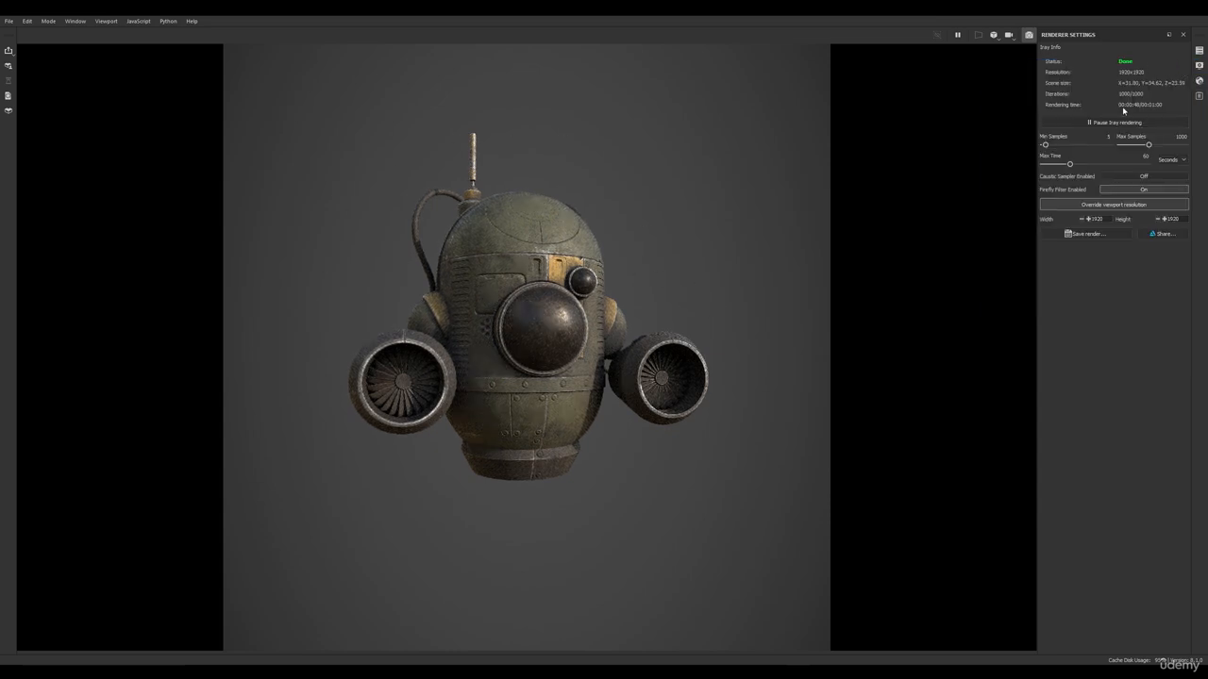
{"action": "left_click", "coordinate": [1146, 156]}
{"action": "type", "text": "12"}
{"action": "key", "text": "Return"}
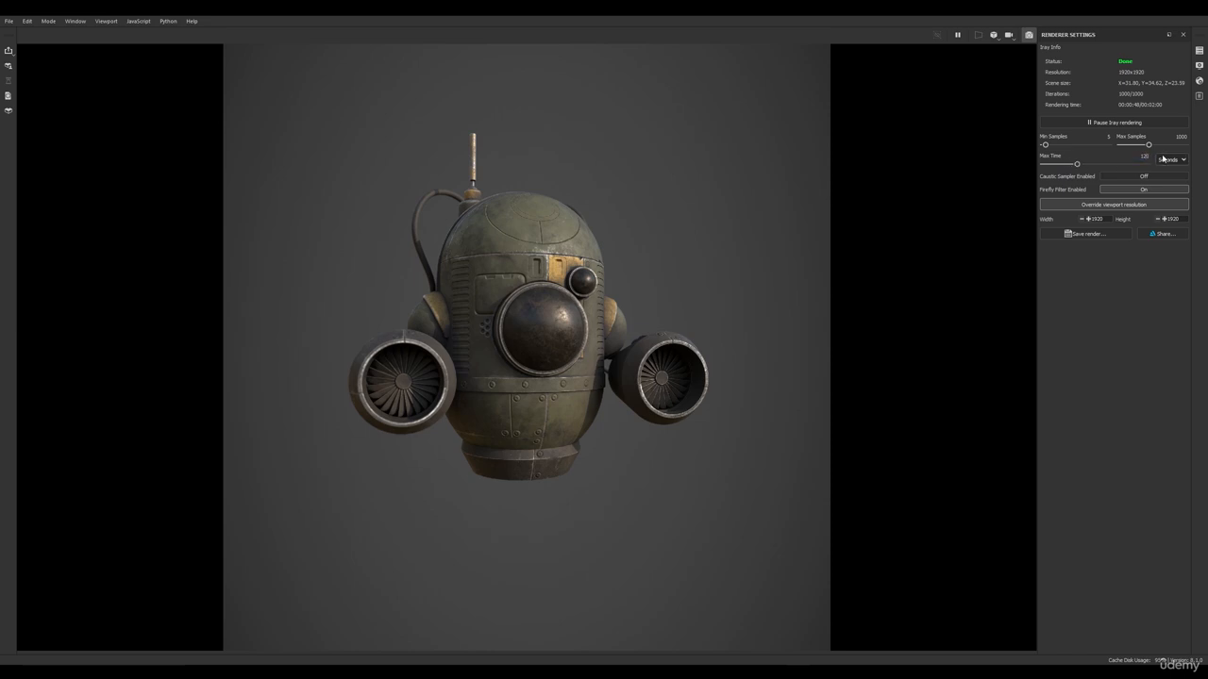